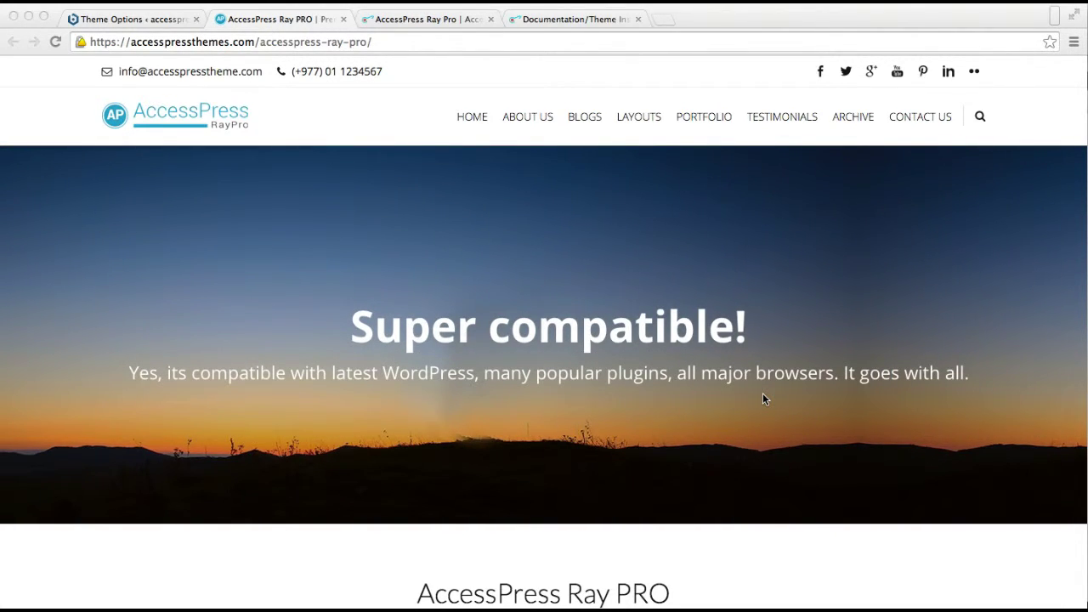
# Open the theme's Slider Settings and toggle Show Slider off, then back on.
pyautogui.scroll(-2, 637, 383)
pyautogui.scroll(2, 636, 384)
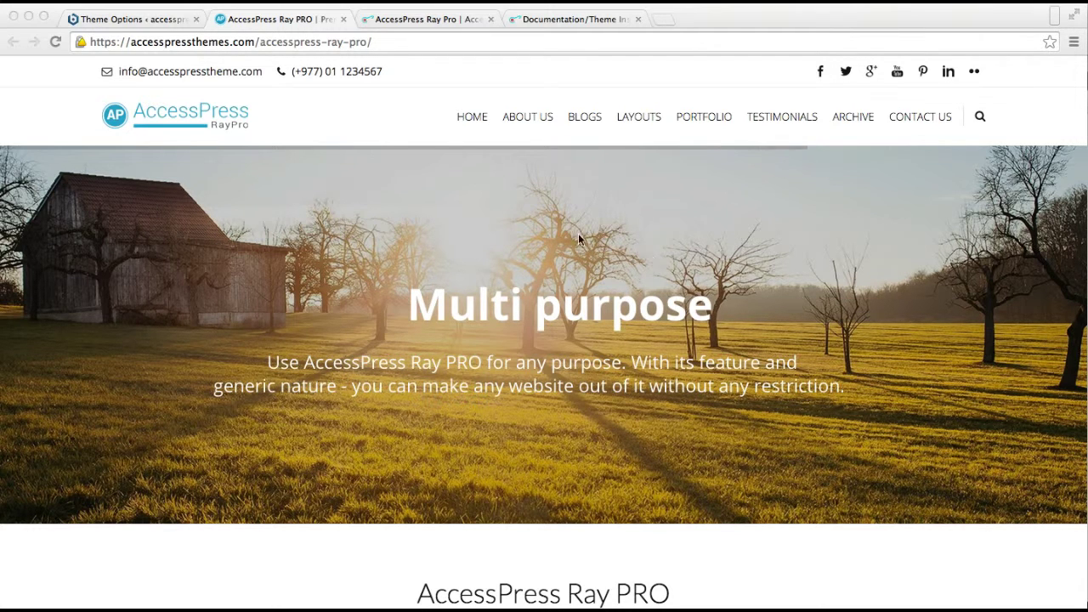
pyautogui.click(122, 18)
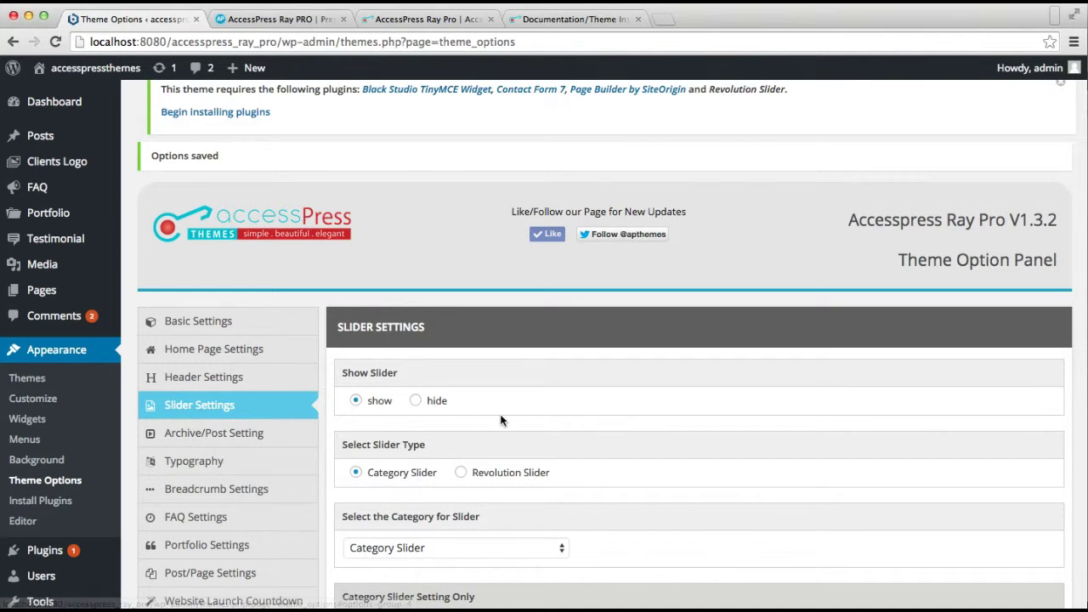
pyautogui.scroll(-3, 500, 416)
pyautogui.scroll(-1, 500, 414)
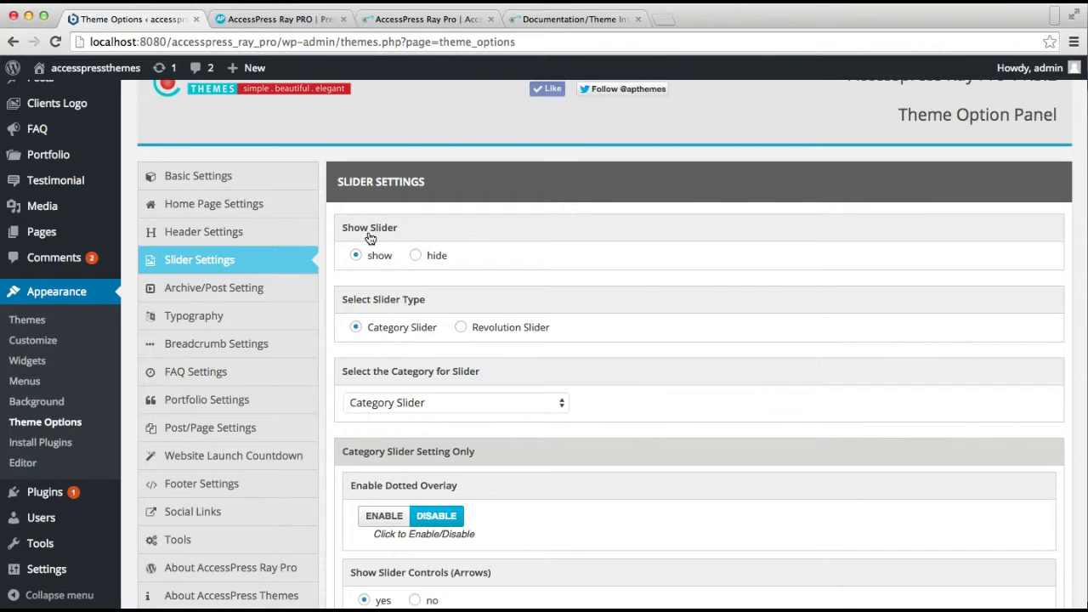
pyautogui.click(417, 257)
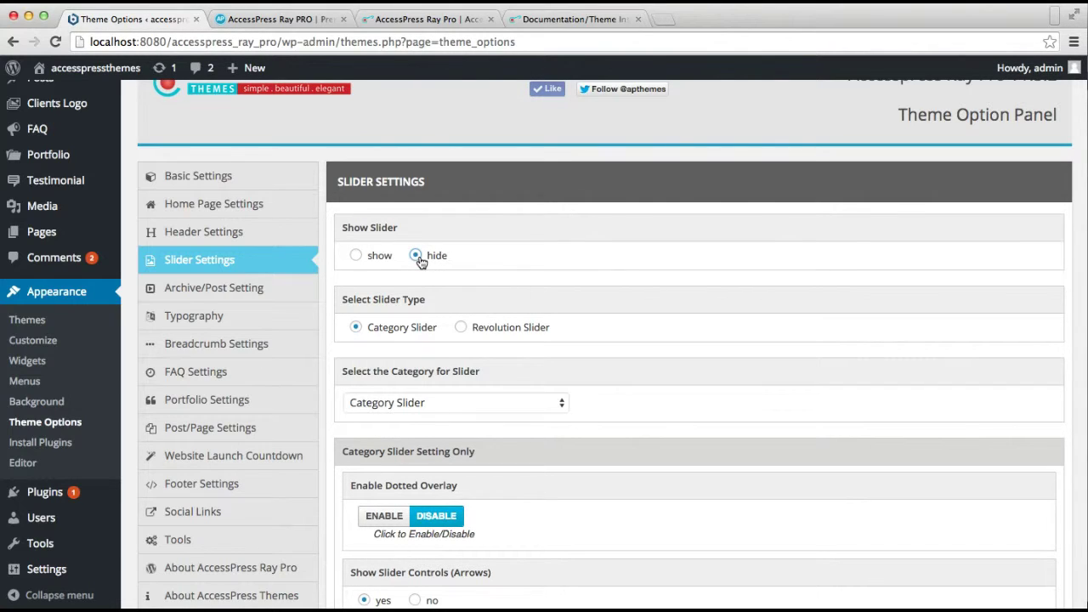
pyautogui.click(357, 258)
# Try Revolution Slider as the slider type and save, then revert to Category Slider.
pyautogui.scroll(-2, 431, 307)
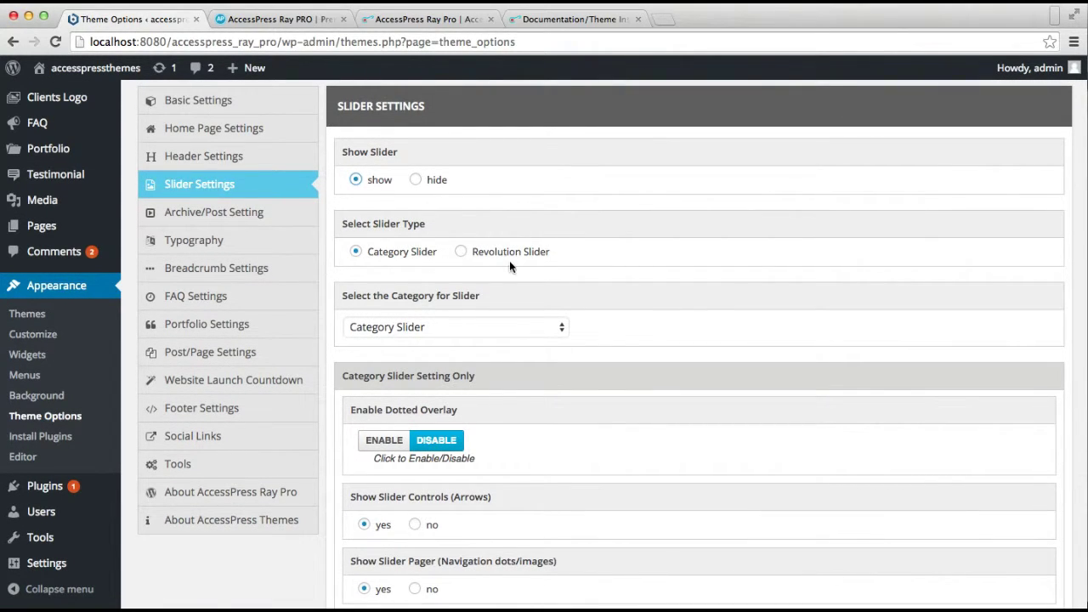
pyautogui.click(460, 253)
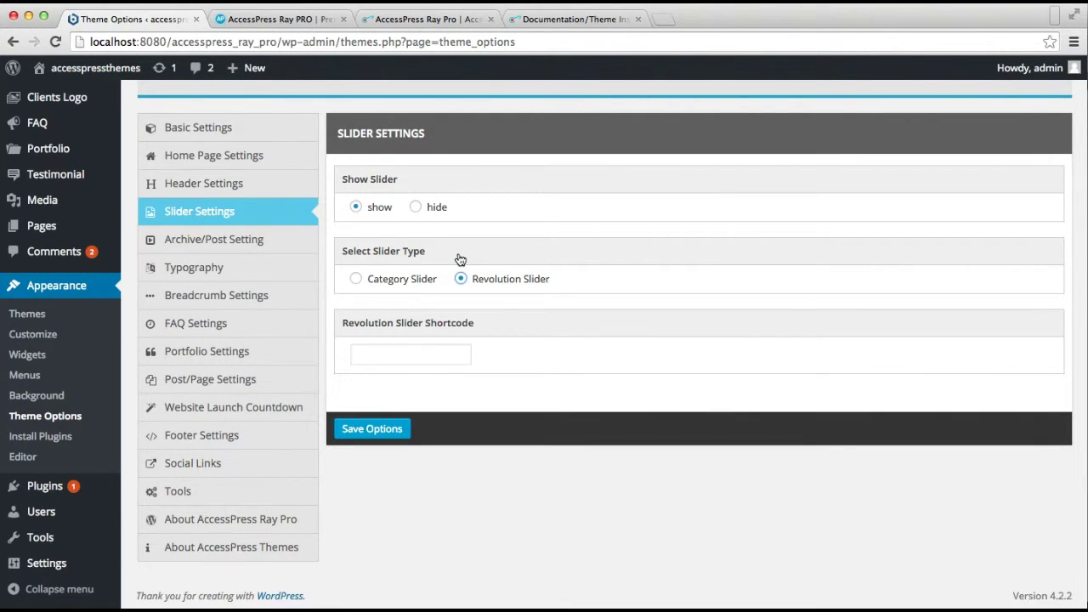
pyautogui.press('Return')
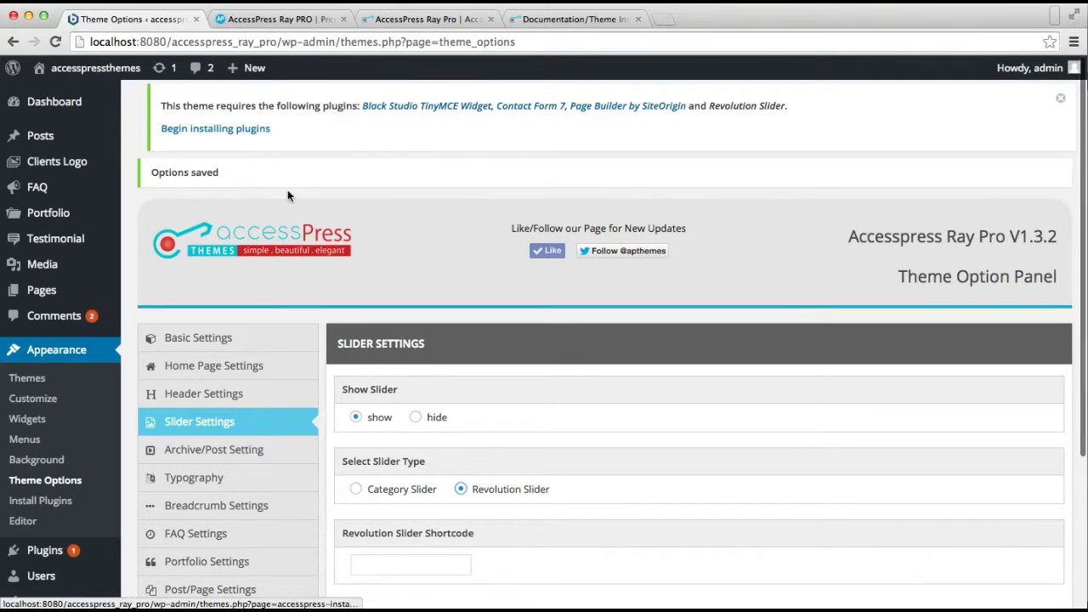
pyautogui.scroll(-5, 274, 168)
pyautogui.moveTo(51, 486)
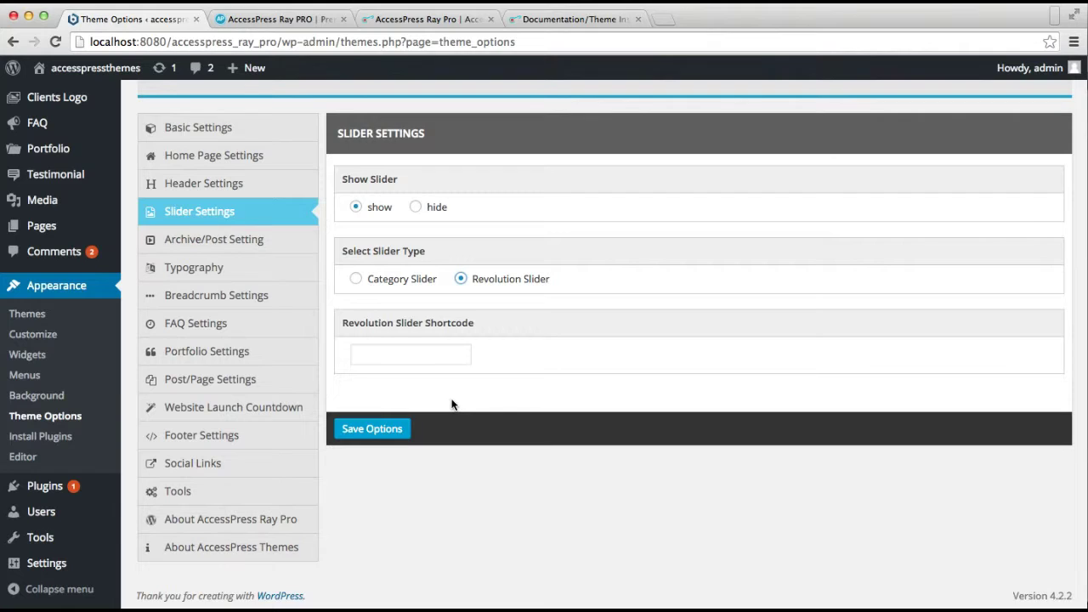
pyautogui.click(402, 350)
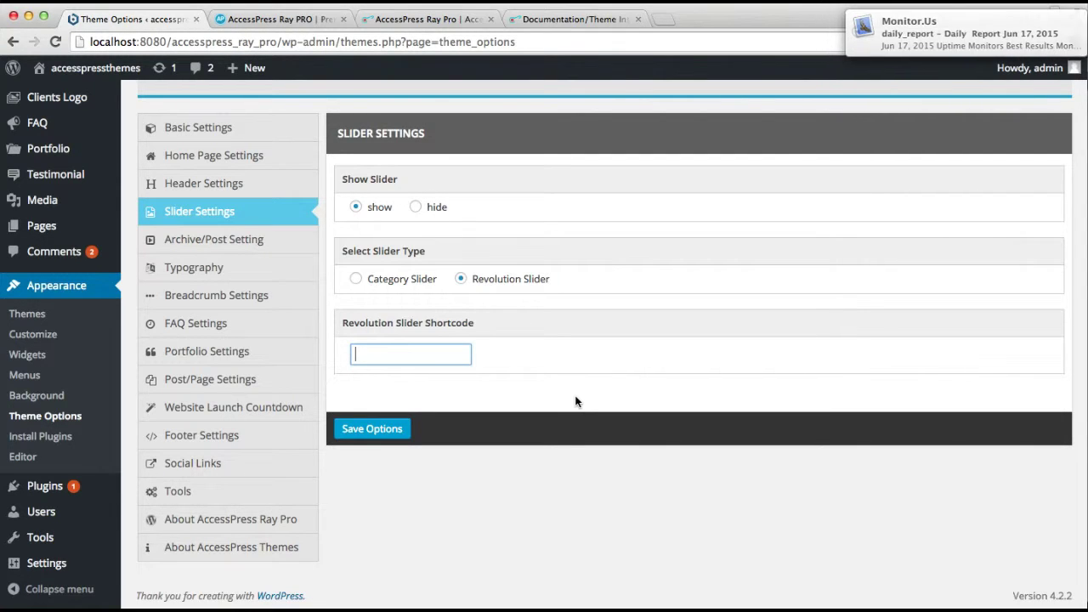
pyautogui.click(356, 284)
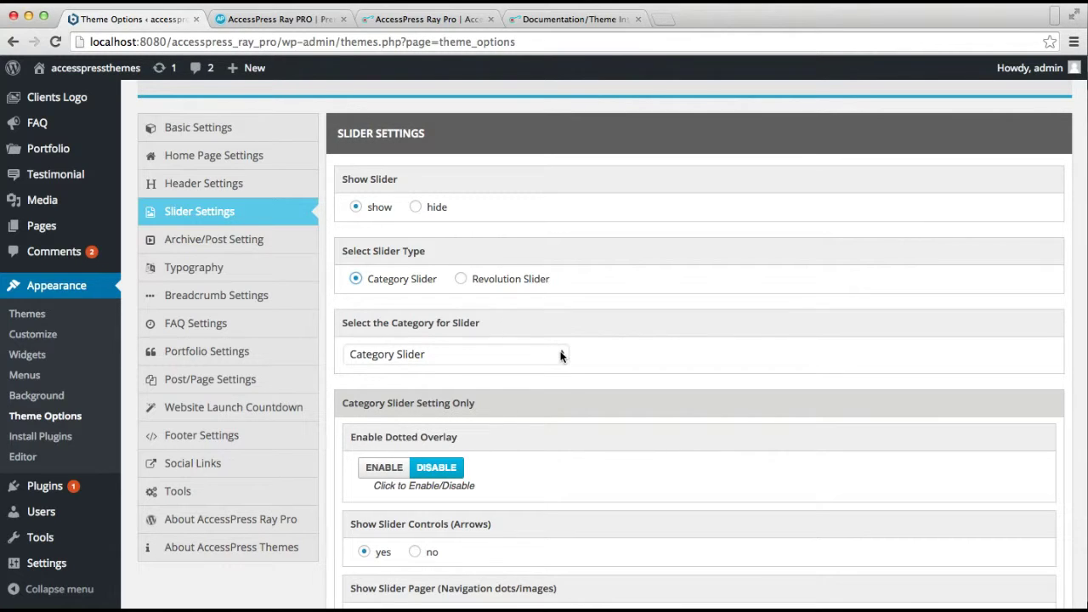
# Keep 'Category Slider' selected in the 'Select the Category for Slider' dropdown.
pyautogui.click(561, 357)
pyautogui.click(561, 356)
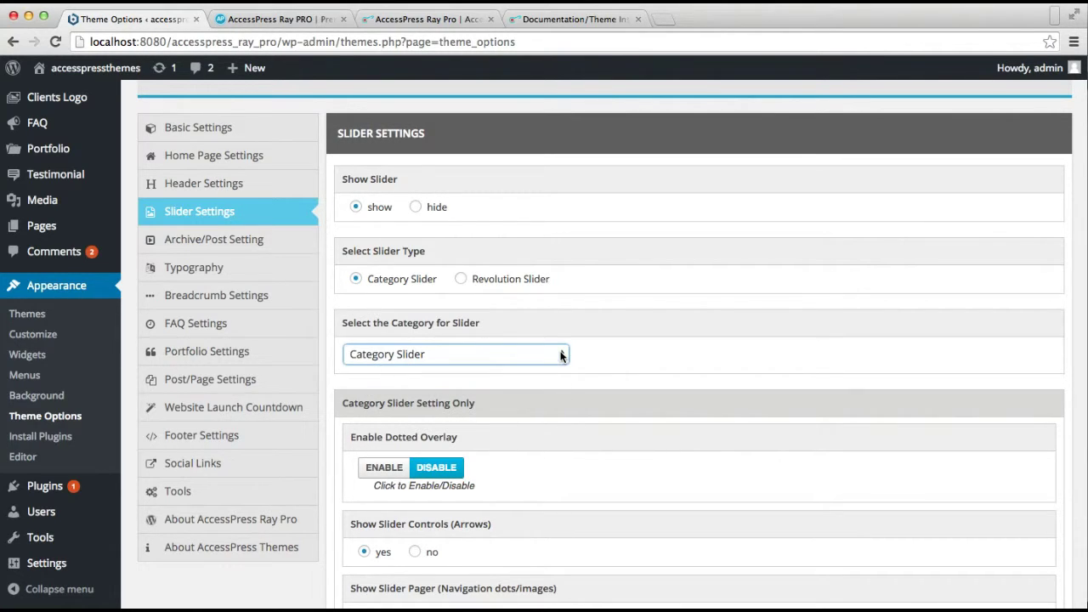
pyautogui.scroll(-10, 481, 408)
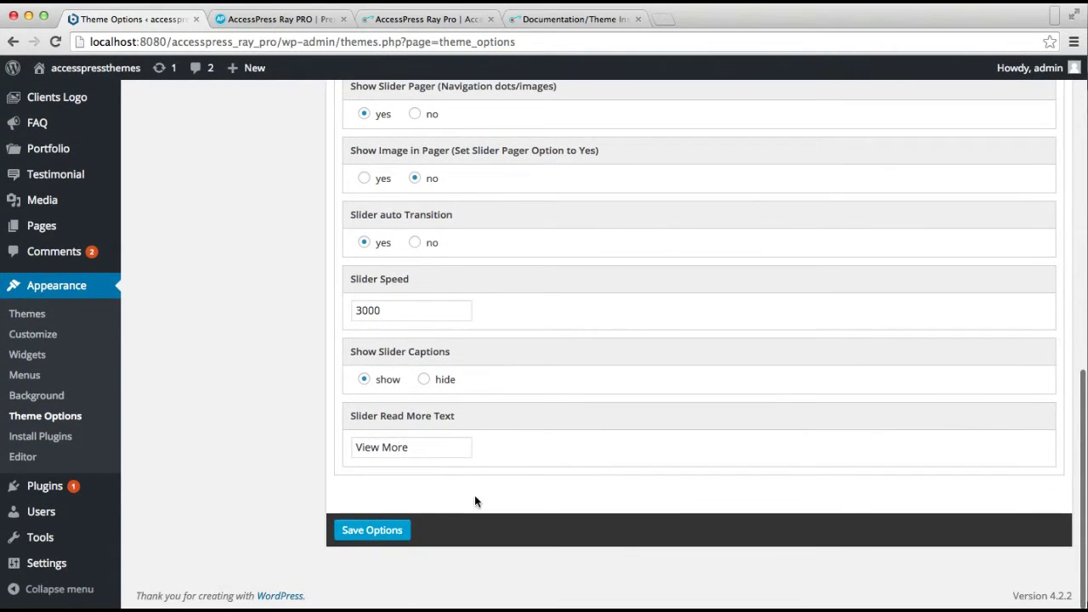
pyautogui.scroll(-3, 475, 495)
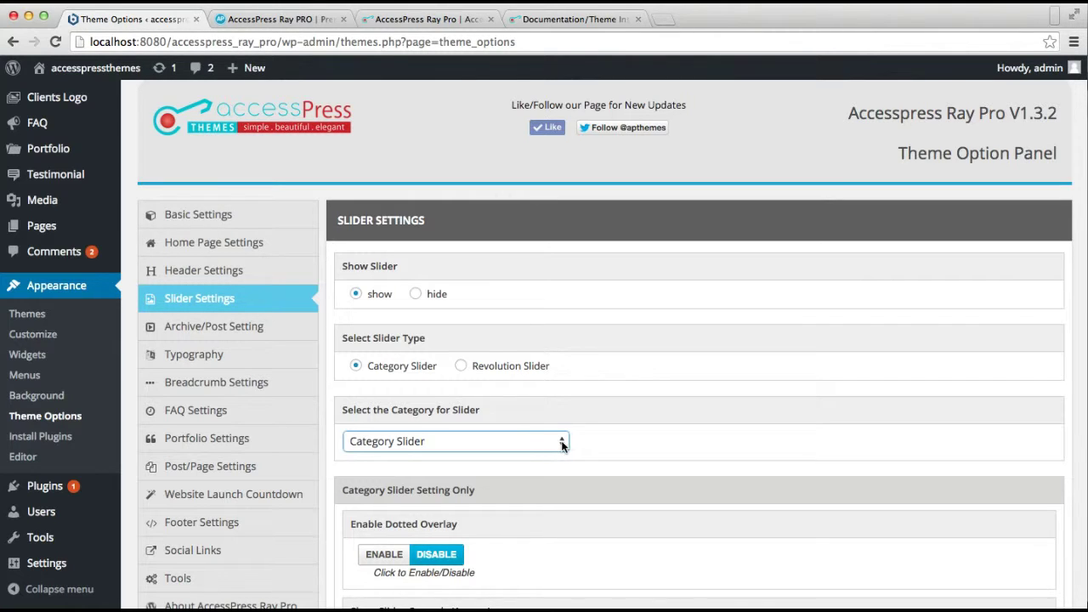
pyautogui.click(561, 443)
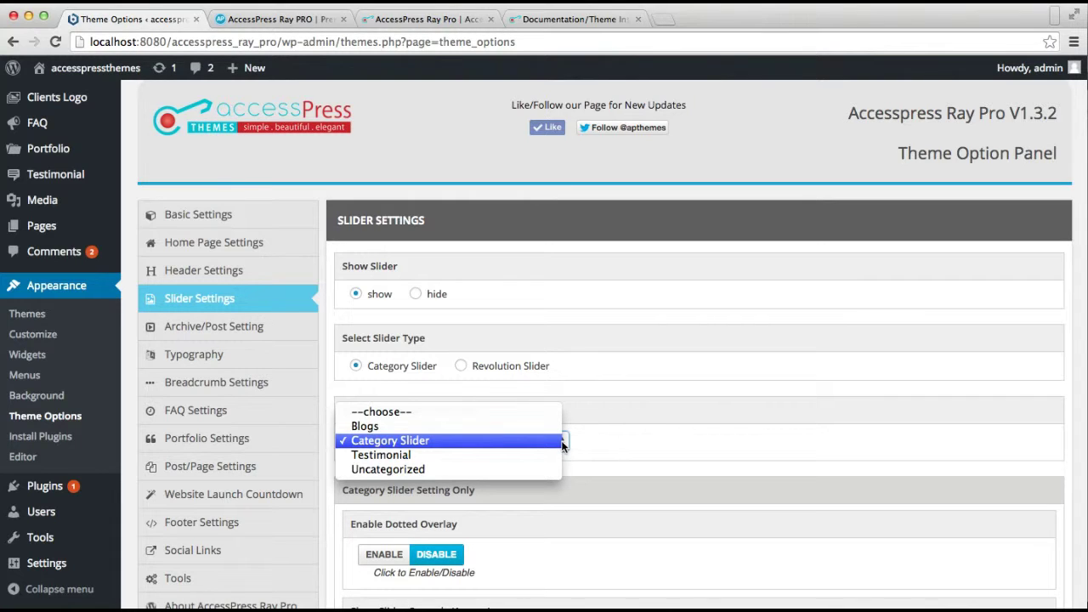
pyautogui.click(561, 442)
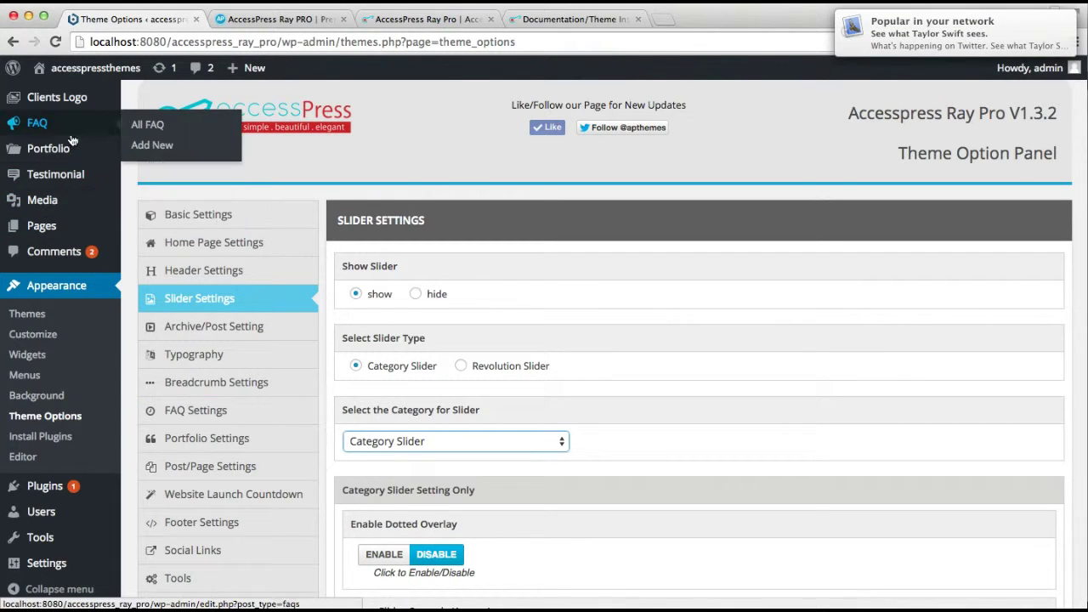
pyautogui.scroll(3, 73, 170)
# Start a new post titled 'WELCOME TO ACCESSPRESS RAY', copied from the TextEdit document.
pyautogui.moveTo(47, 143)
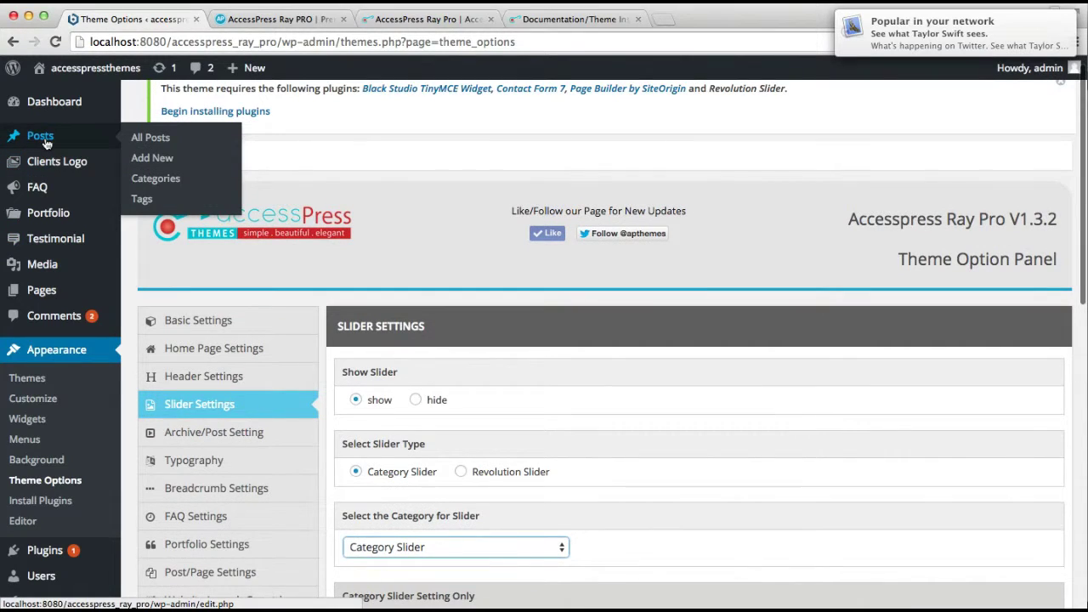
pyautogui.click(149, 159)
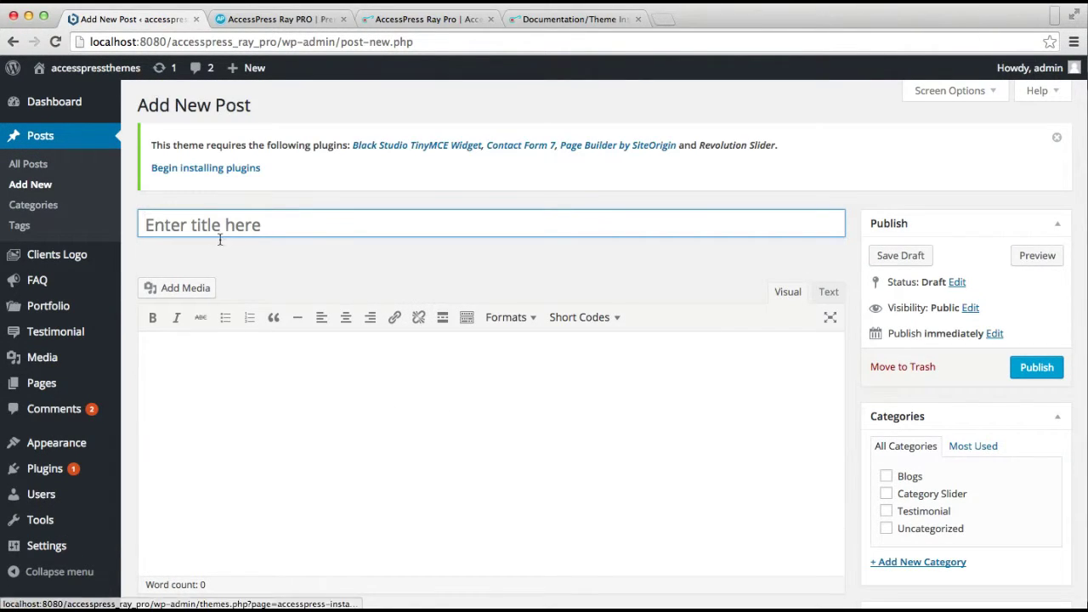
pyautogui.click(205, 227)
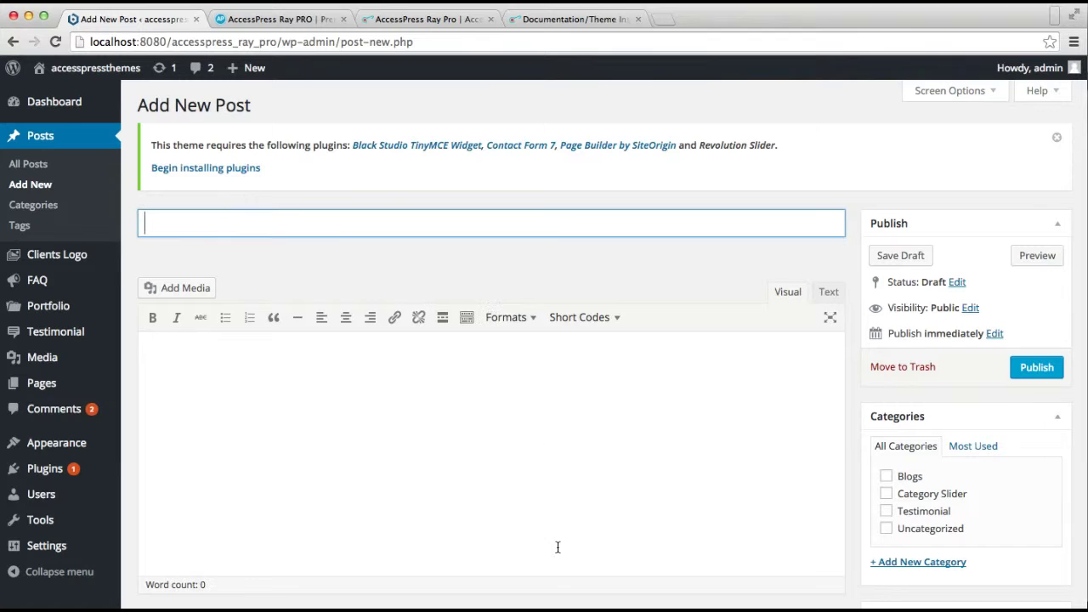
pyautogui.click(538, 604)
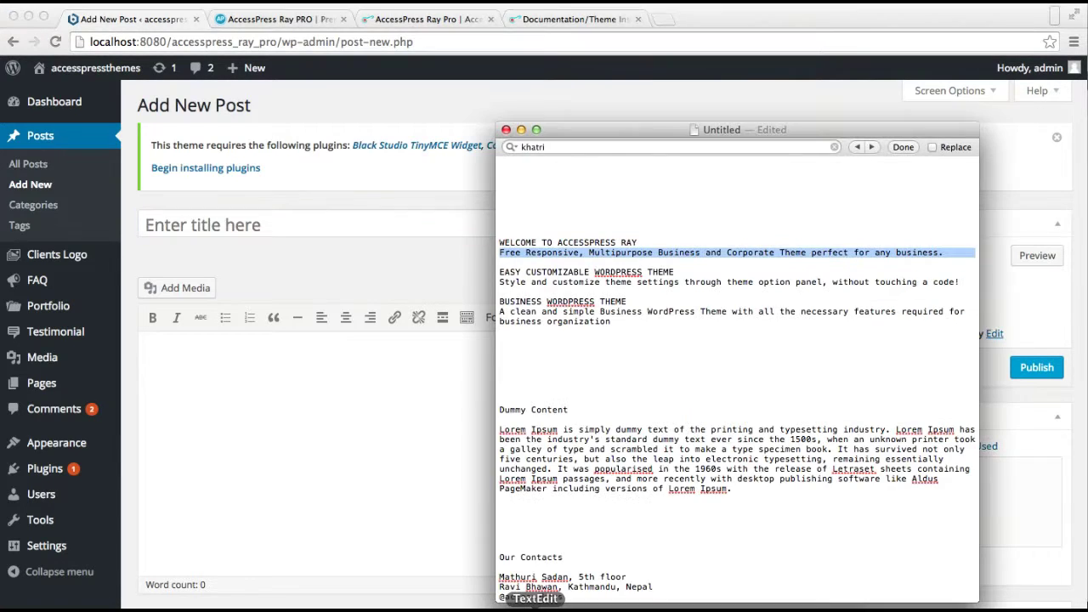
pyautogui.tripleClick(516, 243)
pyautogui.press('super+c')
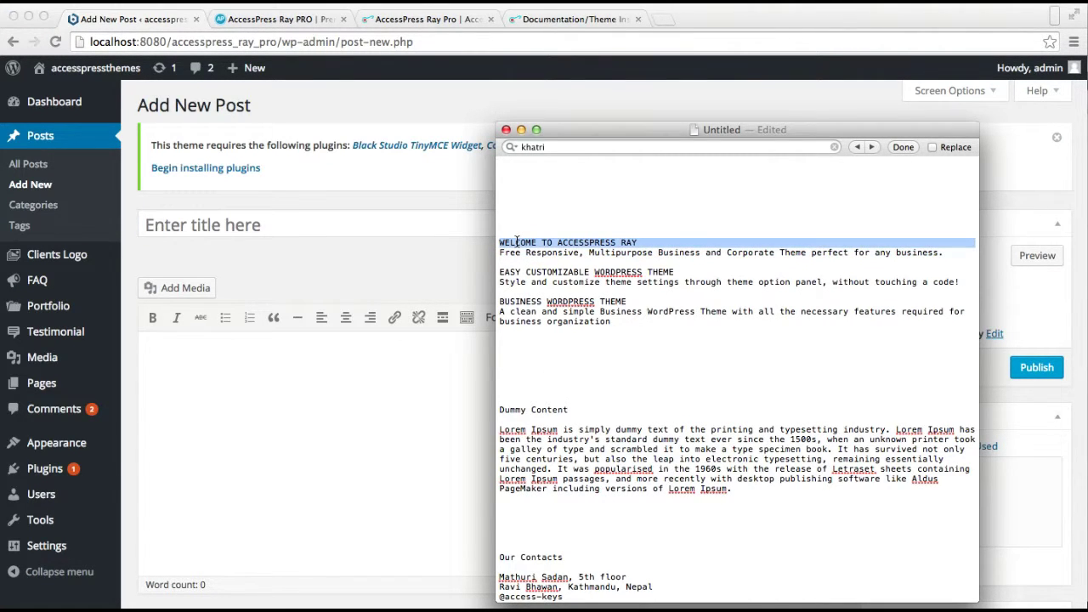
pyautogui.click(301, 225)
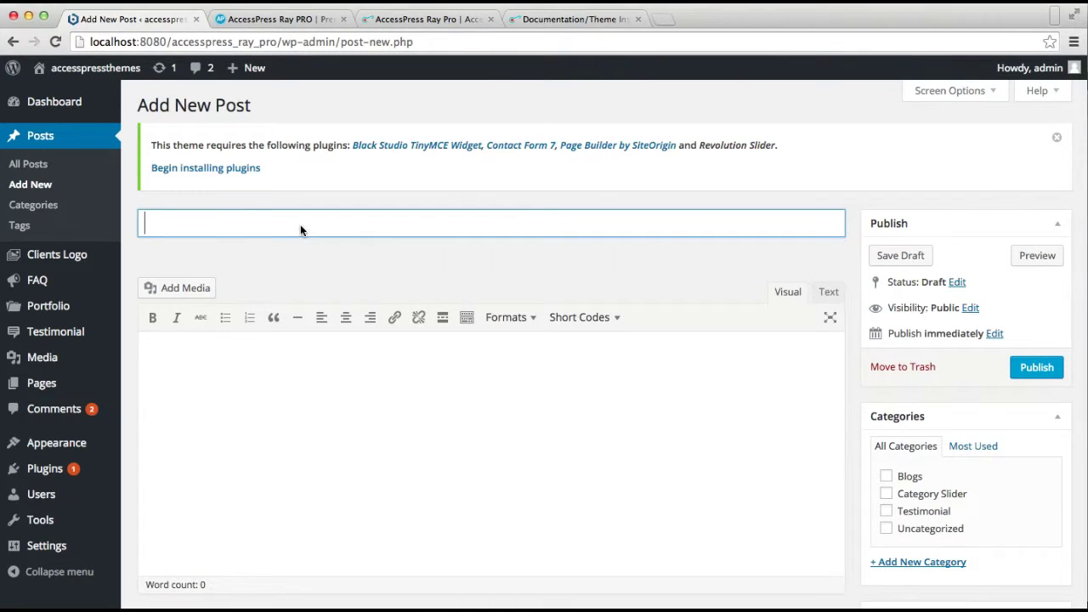
pyautogui.press('super+v')
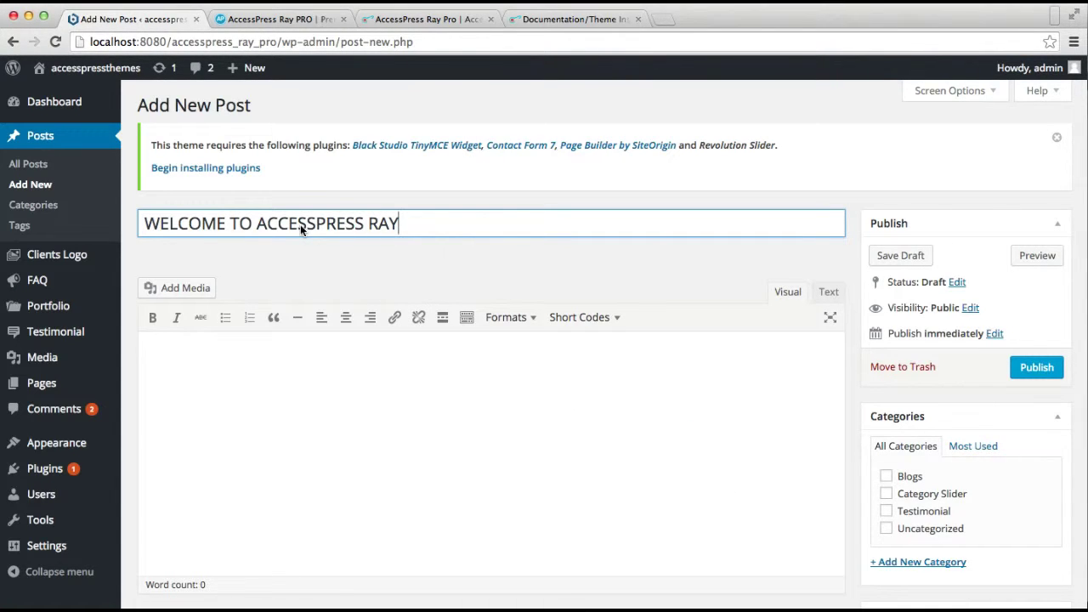
# Paste the Free Responsive multipurpose business theme tagline into the post body.
pyautogui.click(291, 388)
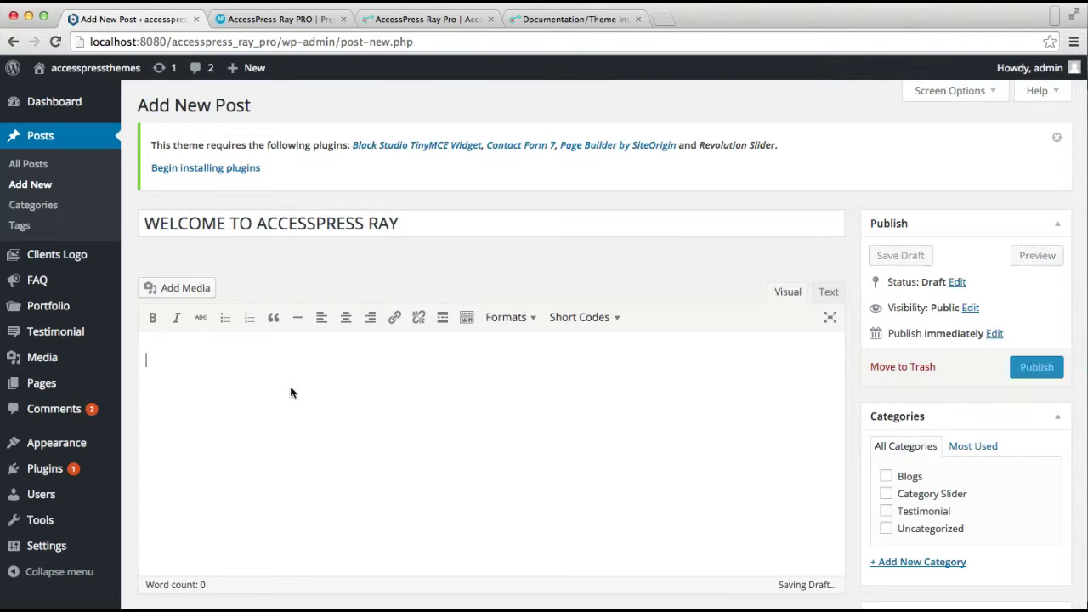
pyautogui.click(536, 605)
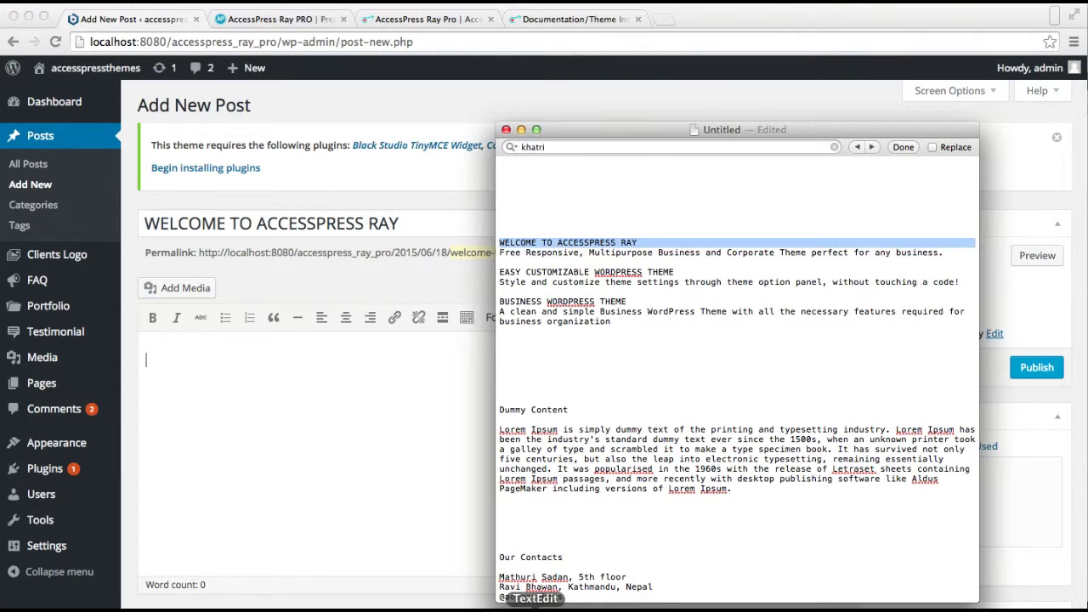
pyautogui.doubleClick(552, 252)
pyautogui.tripleClick(553, 253)
pyautogui.press('super+c')
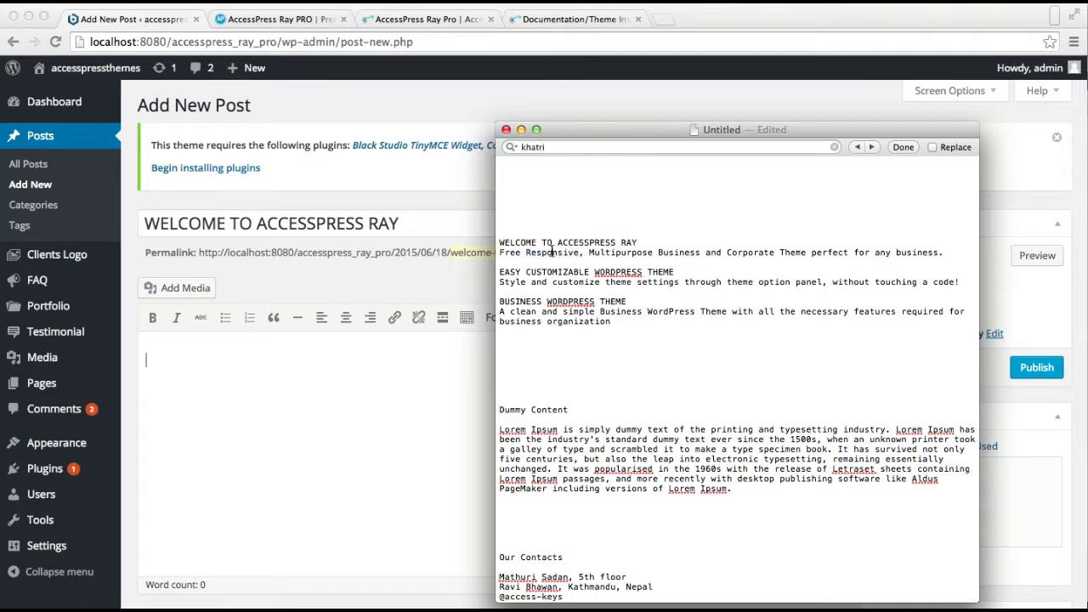
pyautogui.click(381, 398)
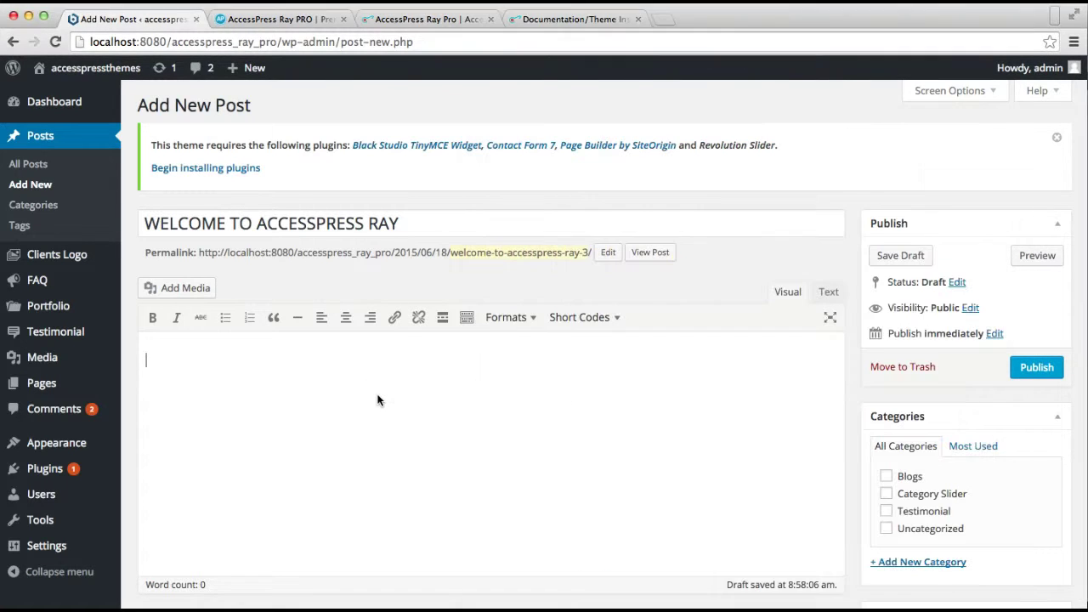
pyautogui.press('super+v')
pyautogui.scroll(-5, 464, 421)
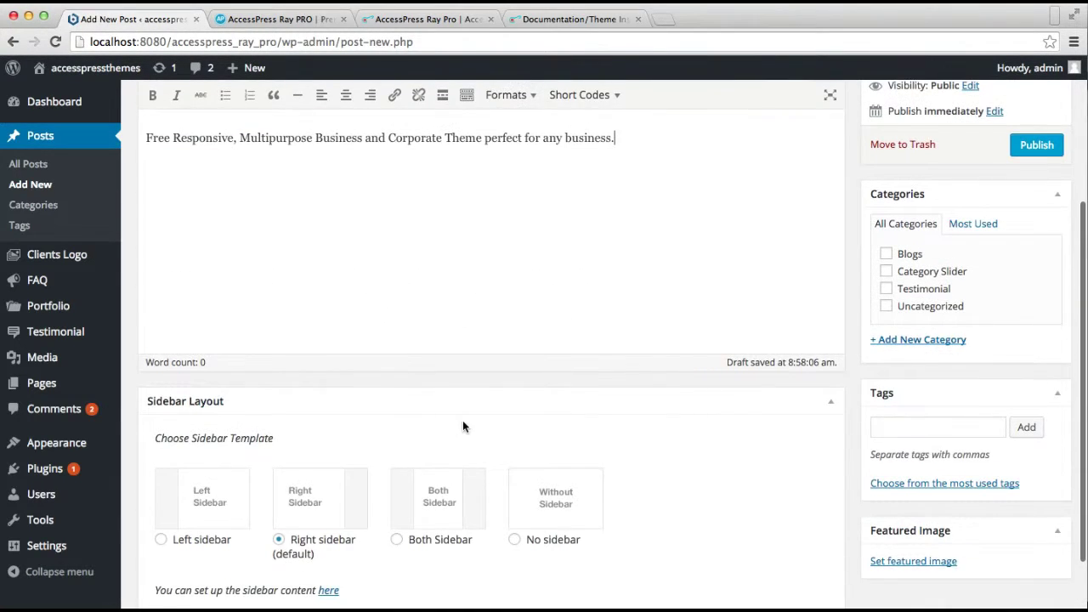
pyautogui.scroll(-2, 464, 422)
# Upload banner15.jpg from the Ray pro folder and set it as the featured image.
pyautogui.click(913, 491)
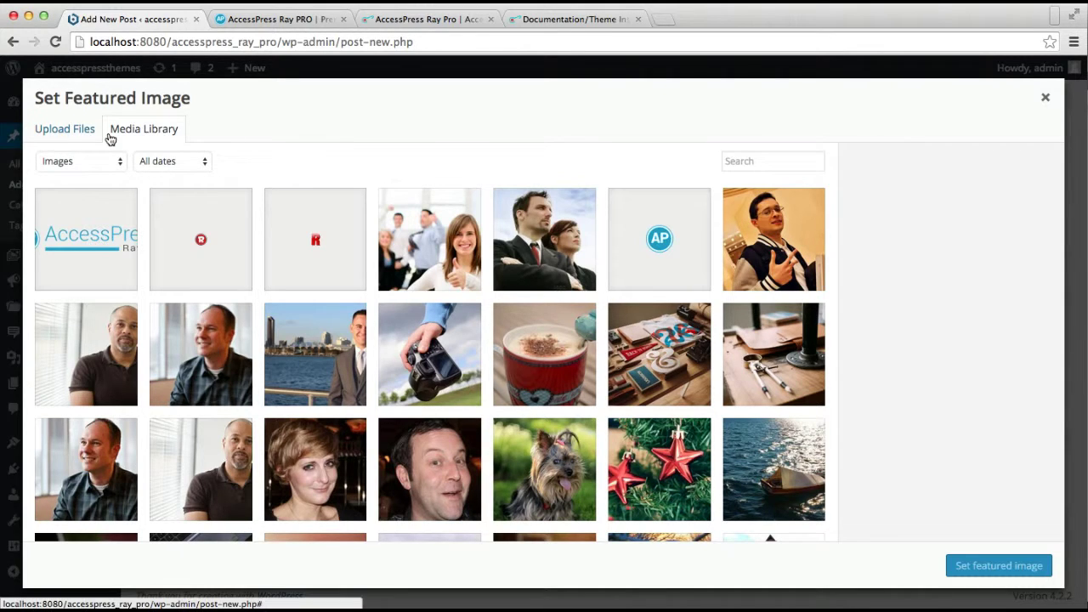
pyautogui.click(60, 134)
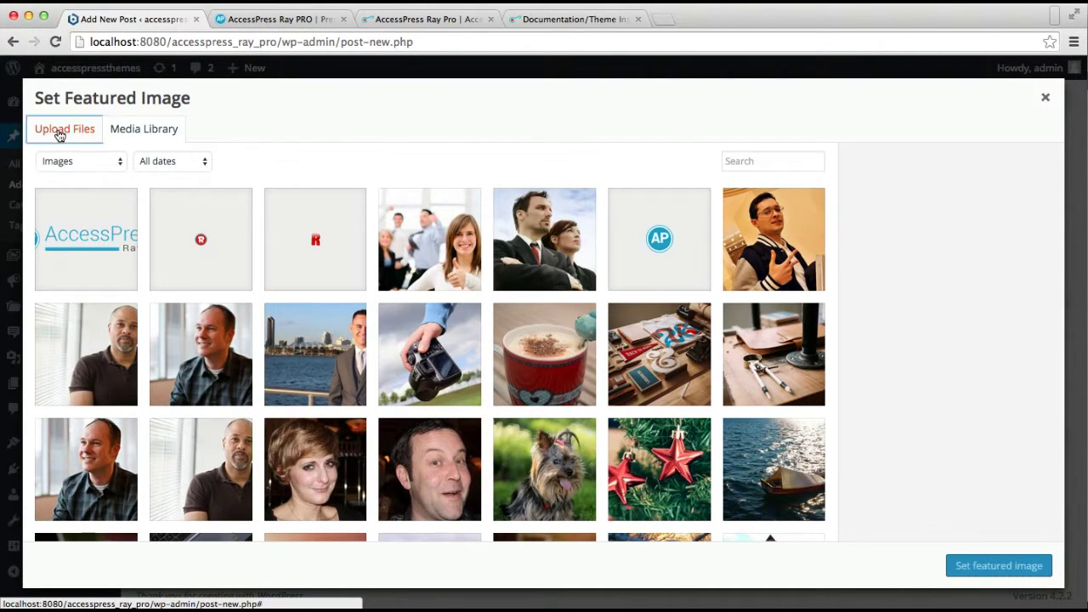
pyautogui.click(524, 356)
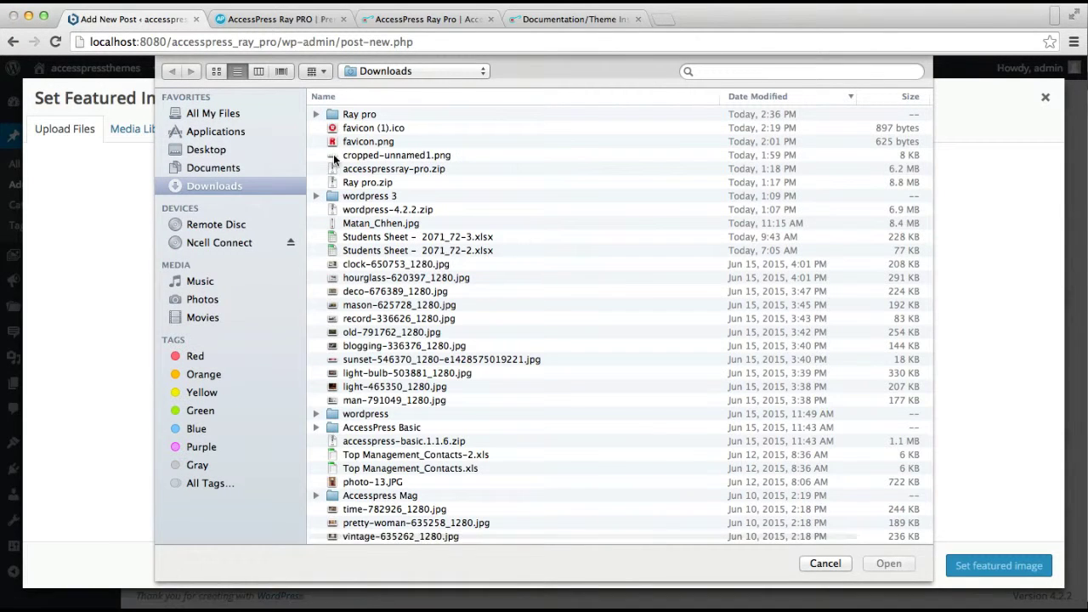
pyautogui.doubleClick(351, 115)
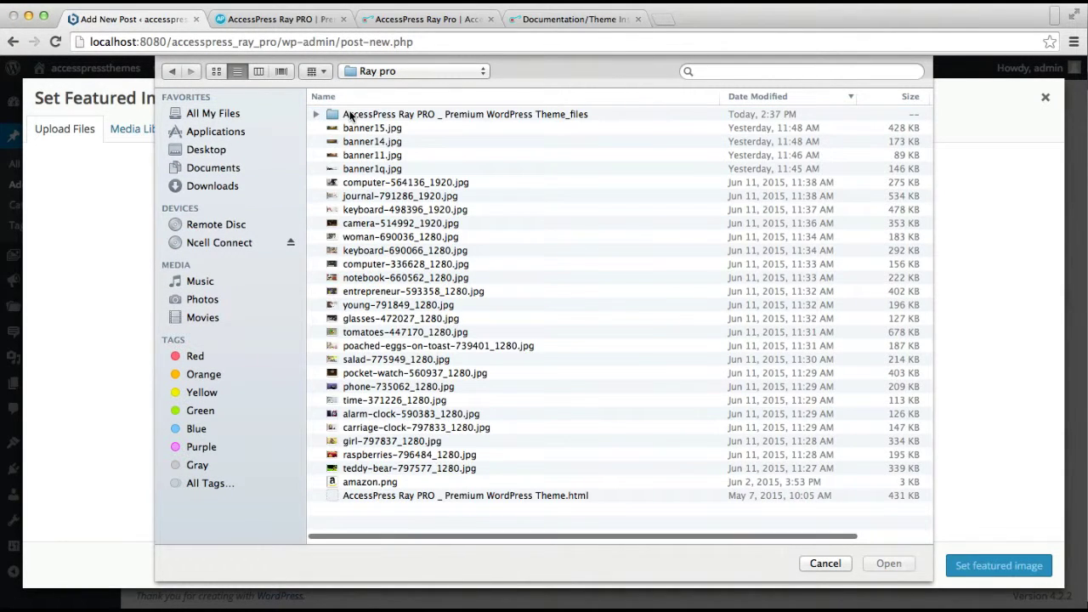
pyautogui.click(216, 71)
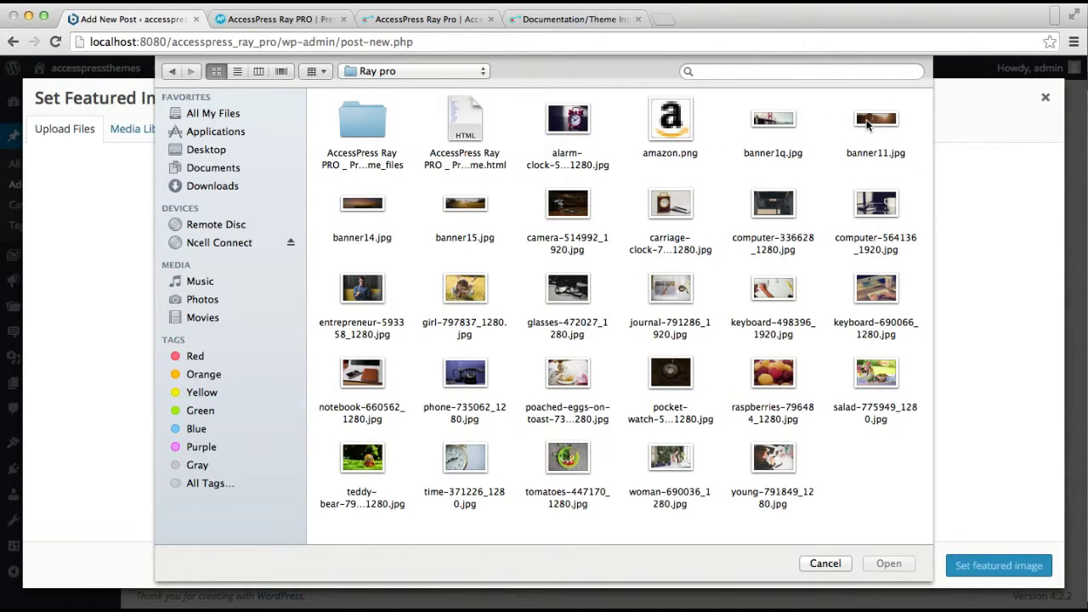
pyautogui.click(467, 210)
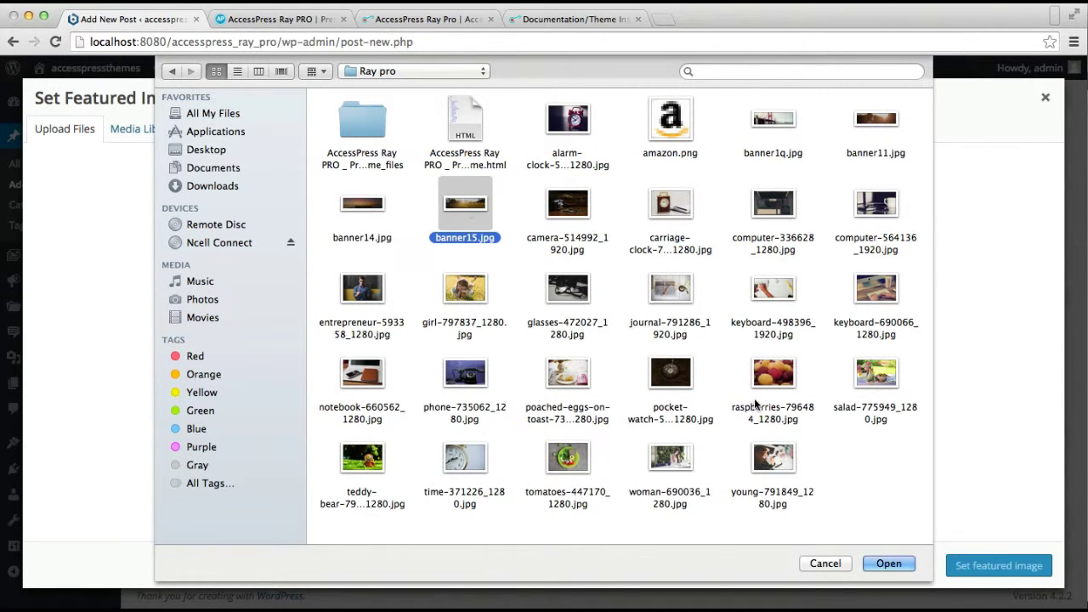
pyautogui.click(881, 564)
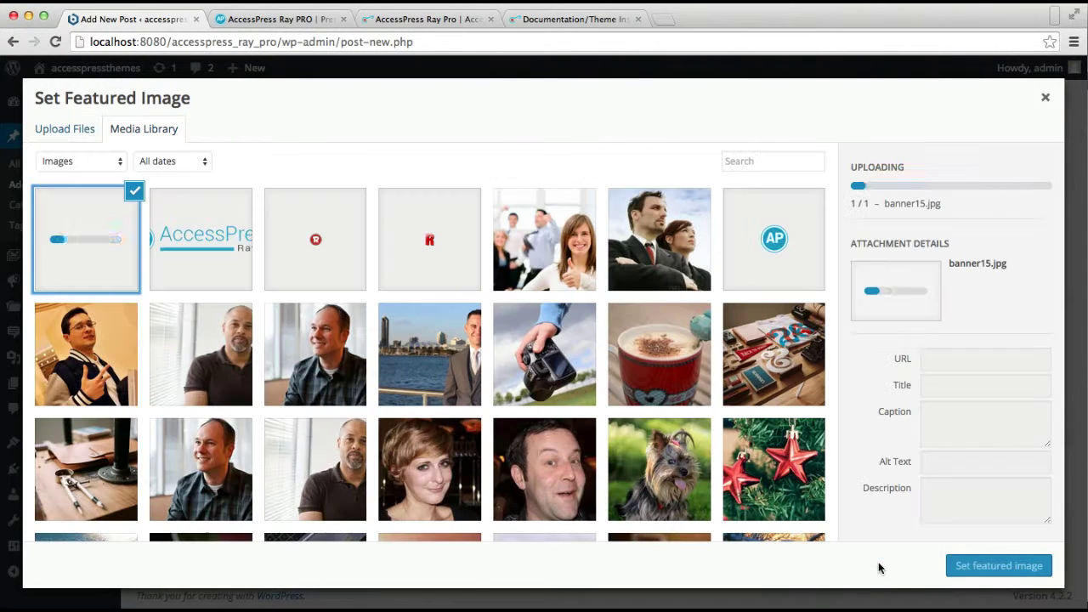
pyautogui.click(959, 568)
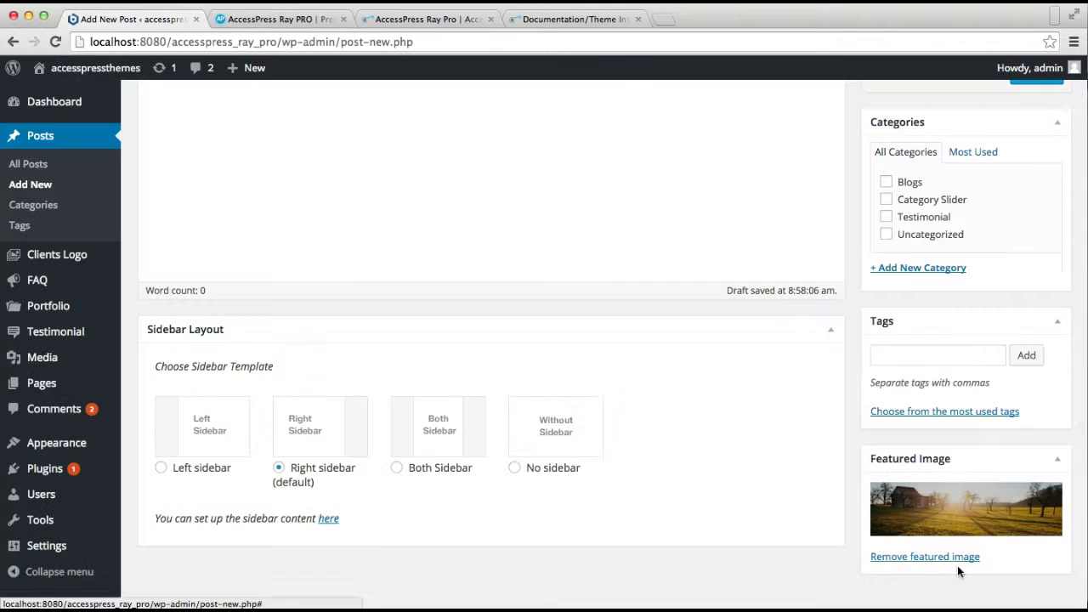
# Create and assign a 'Slider images' category, publish the post, and start a new one.
pyautogui.scroll(1, 672, 438)
pyautogui.scroll(3, 672, 434)
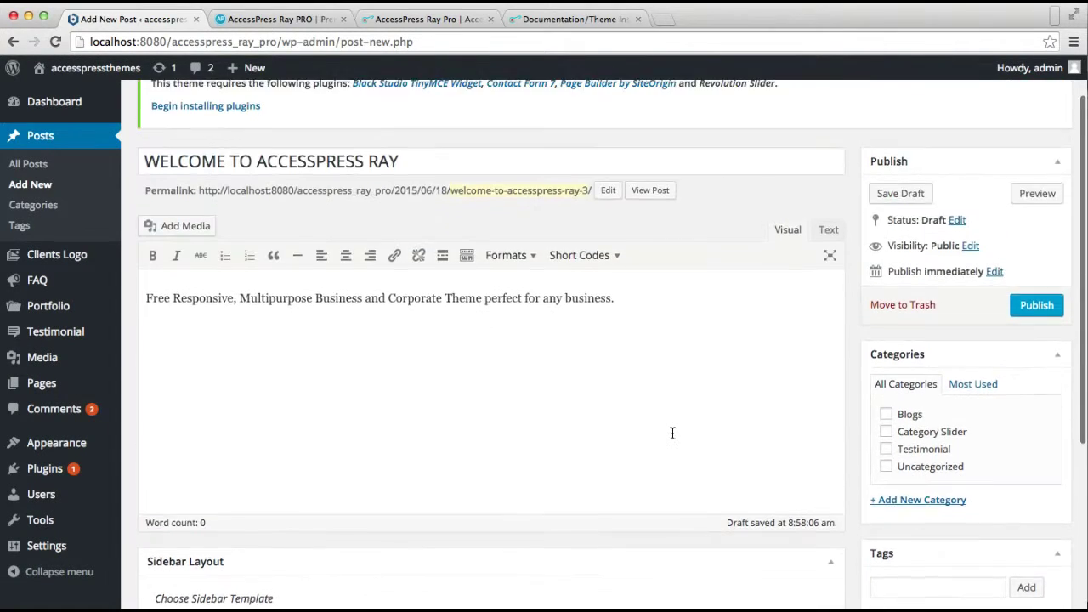
pyautogui.click(929, 501)
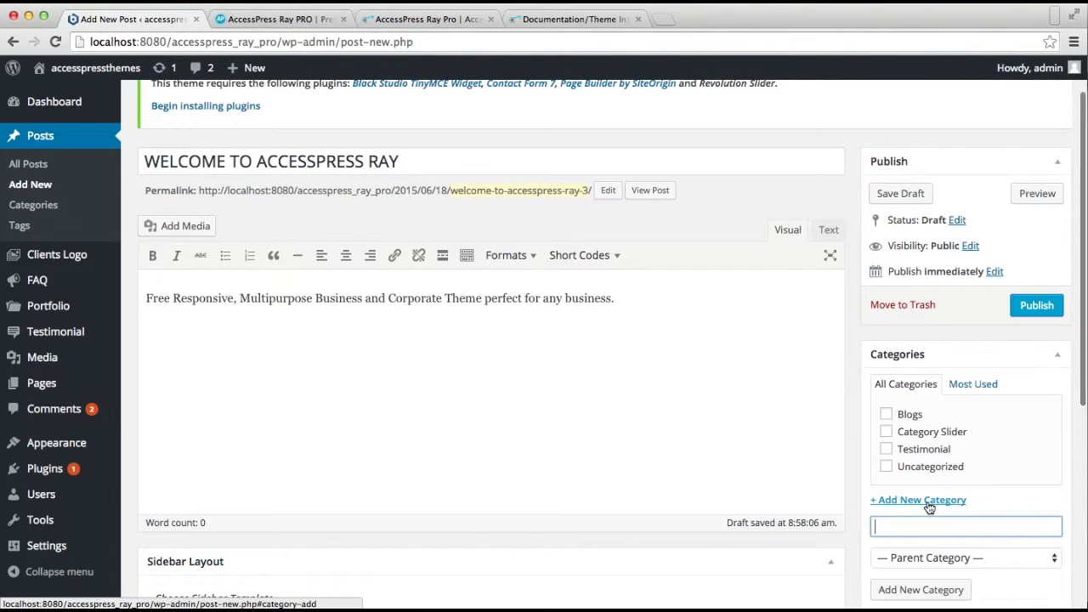
pyautogui.write('Sl')
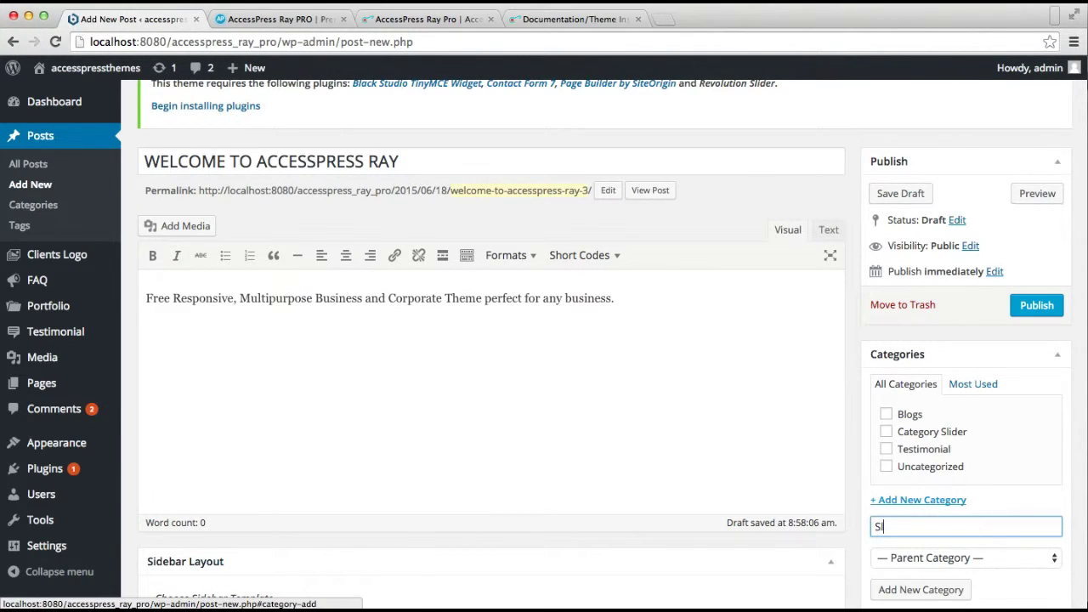
pyautogui.write('ider i')
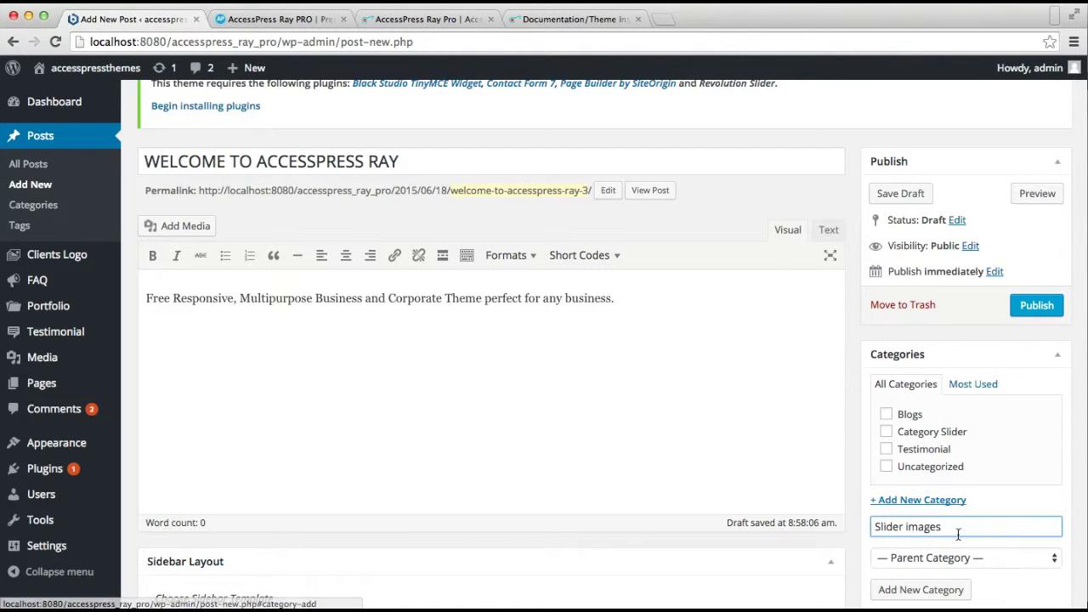
pyautogui.click(895, 589)
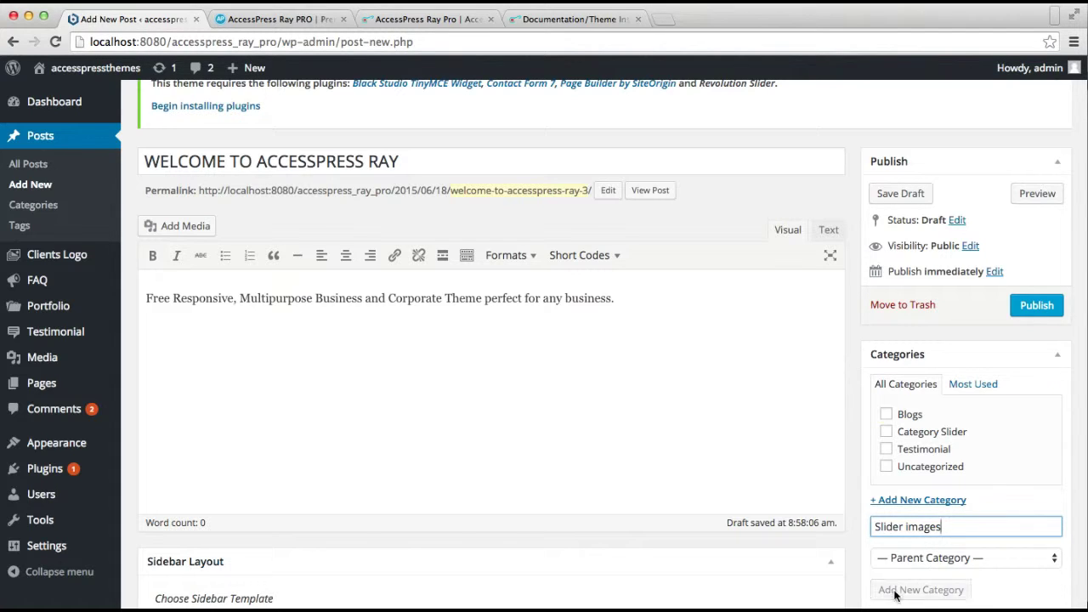
pyautogui.click(1037, 312)
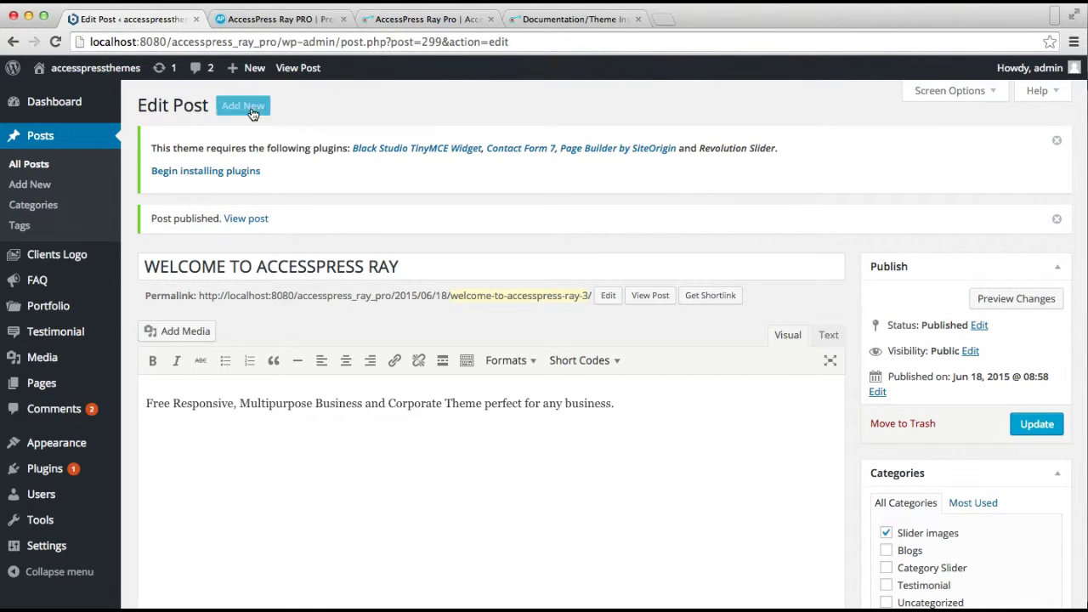
pyautogui.click(246, 107)
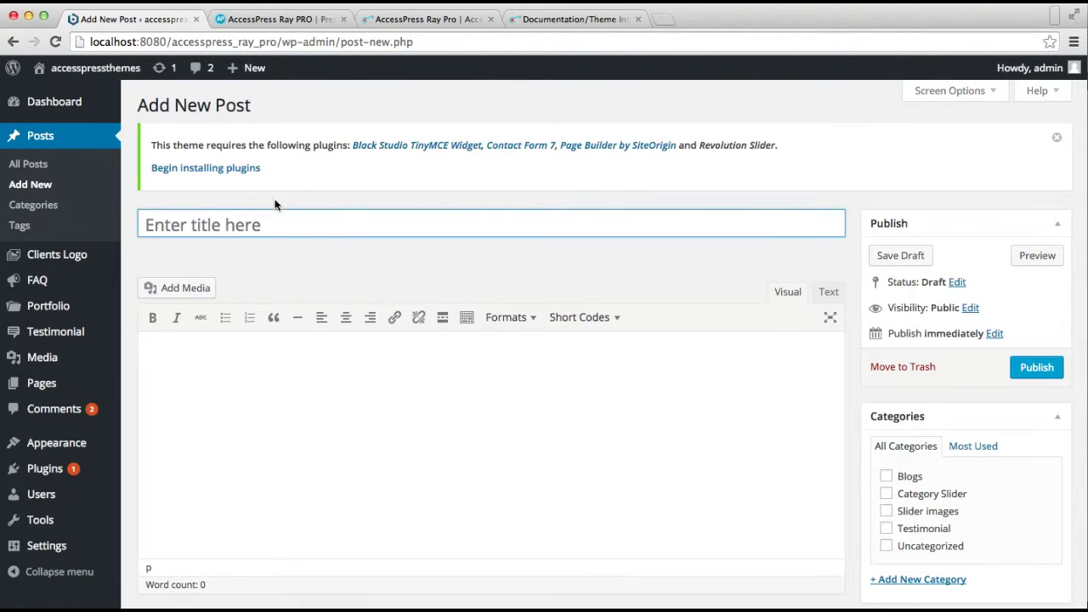
# Title the new post 'EASY CUSTOMIZABLE WORDPRESS THEME' from the TextEdit document.
pyautogui.click(261, 224)
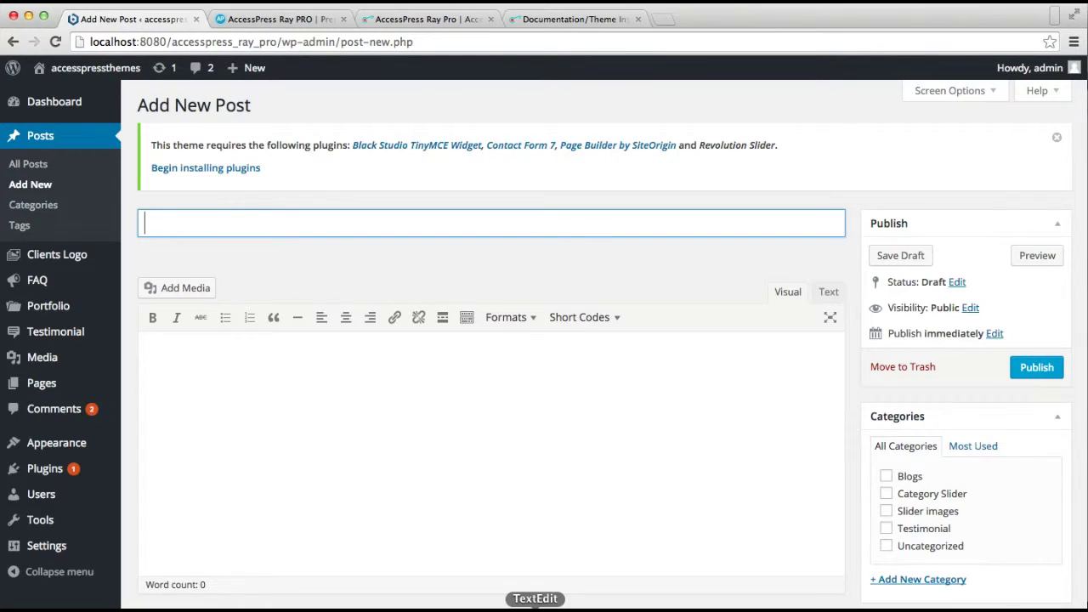
pyautogui.click(535, 606)
pyautogui.doubleClick(538, 272)
pyautogui.tripleClick(537, 272)
pyautogui.press('super+c')
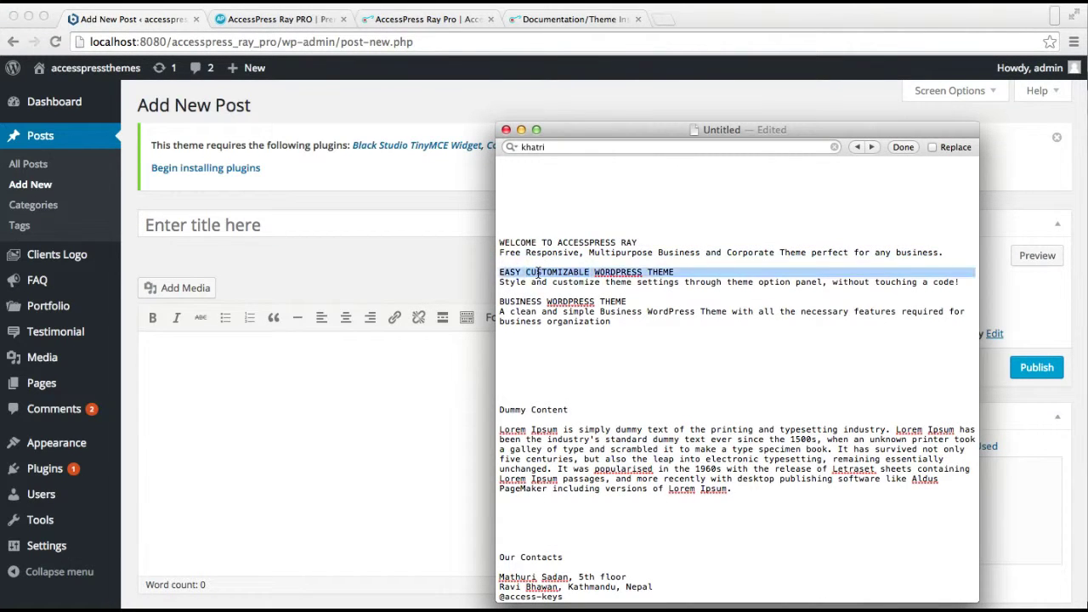
pyautogui.click(198, 223)
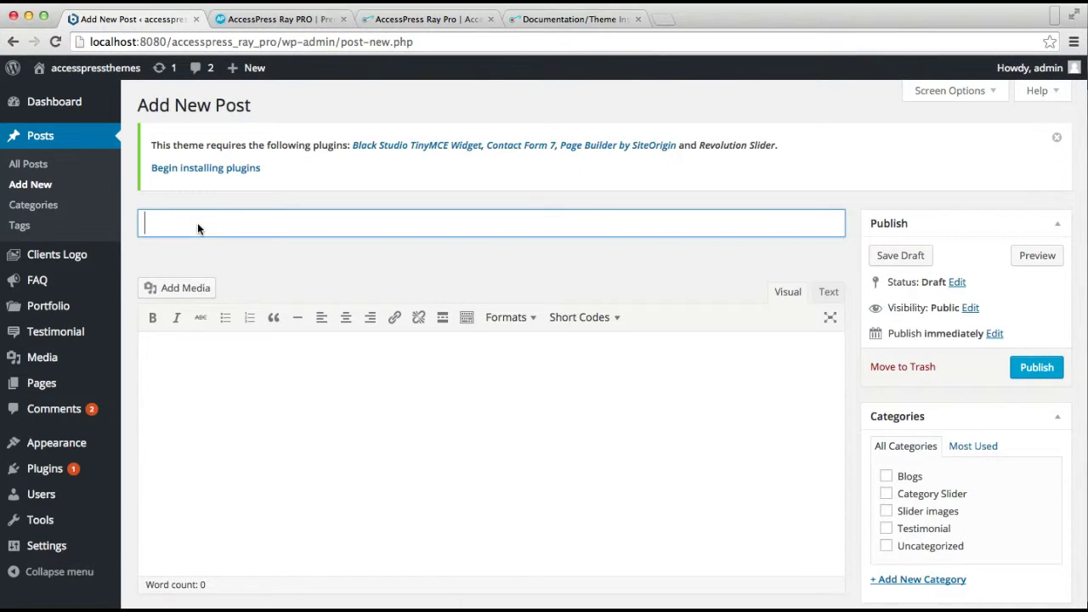
pyautogui.press('super+v')
# Paste the theme-customisation description line into the post body.
pyautogui.click(326, 423)
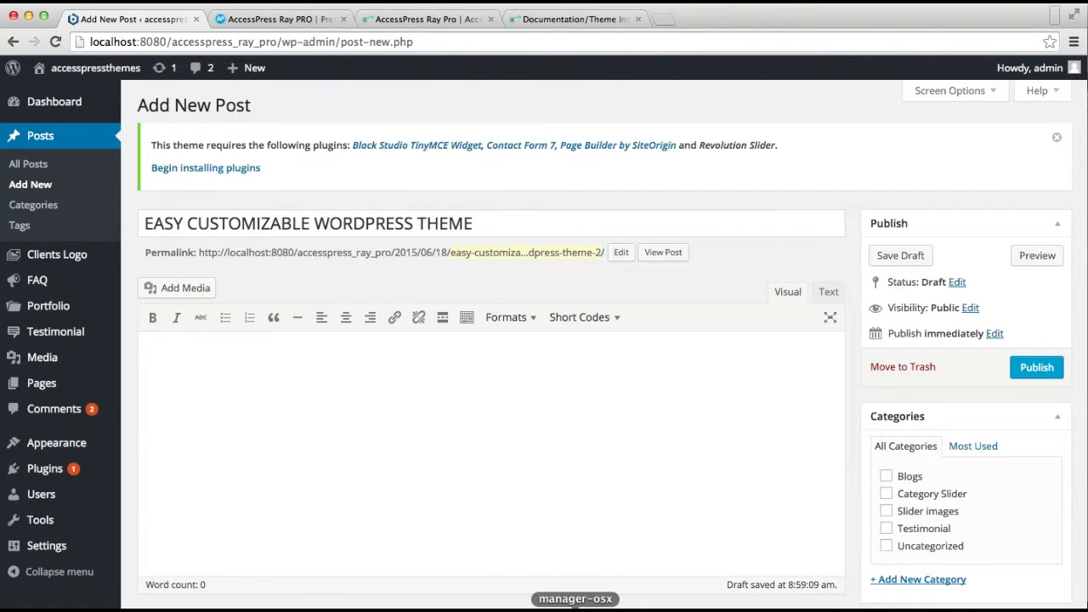
pyautogui.click(572, 603)
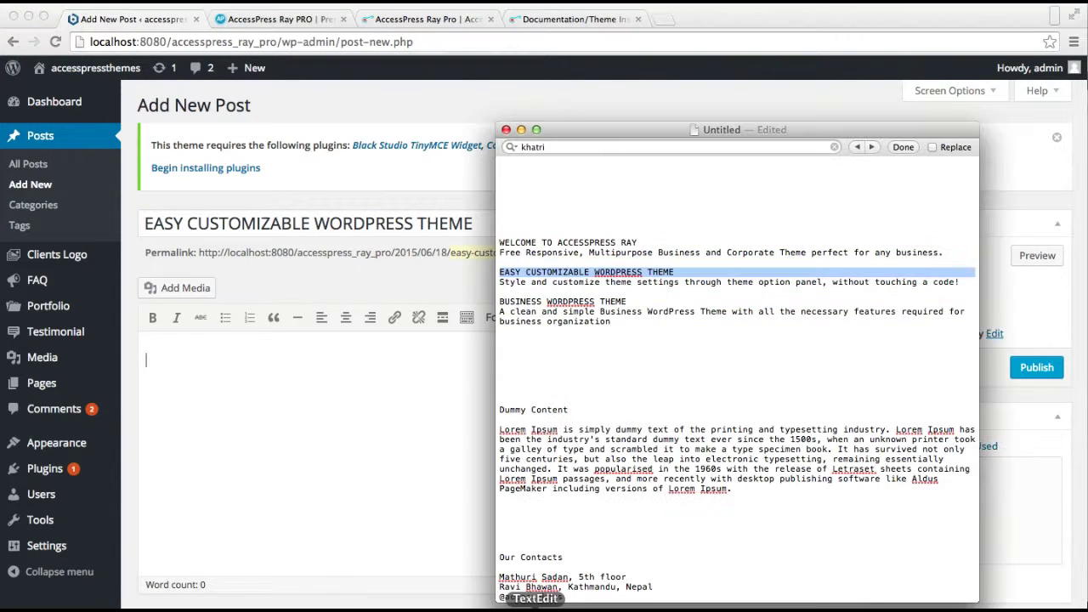
pyautogui.tripleClick(558, 284)
pyautogui.press('super+c')
pyautogui.click(307, 367)
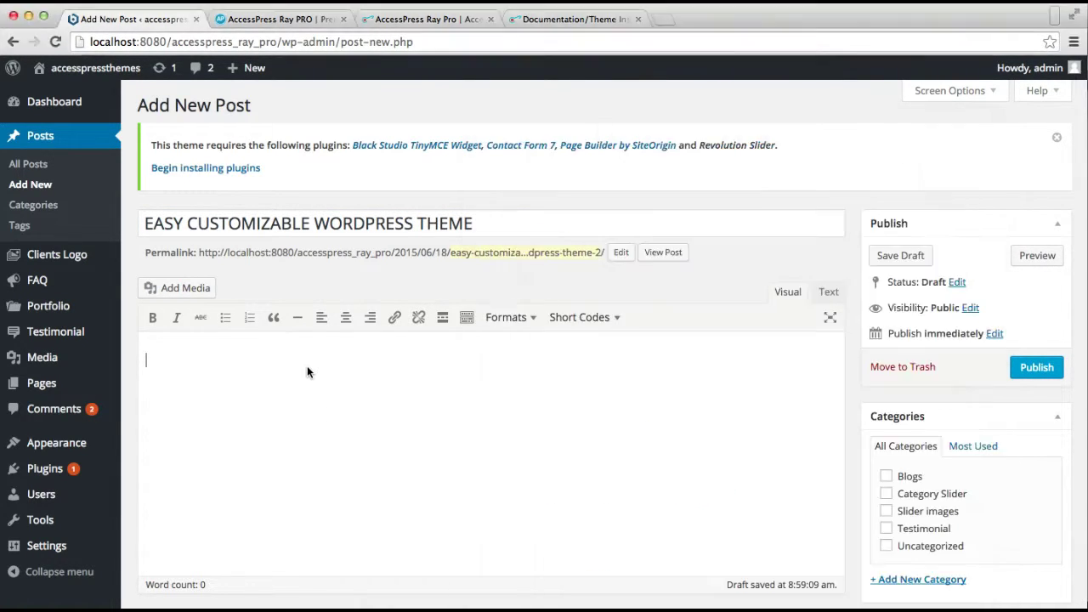
pyautogui.press('super+v')
pyautogui.scroll(-5, 421, 431)
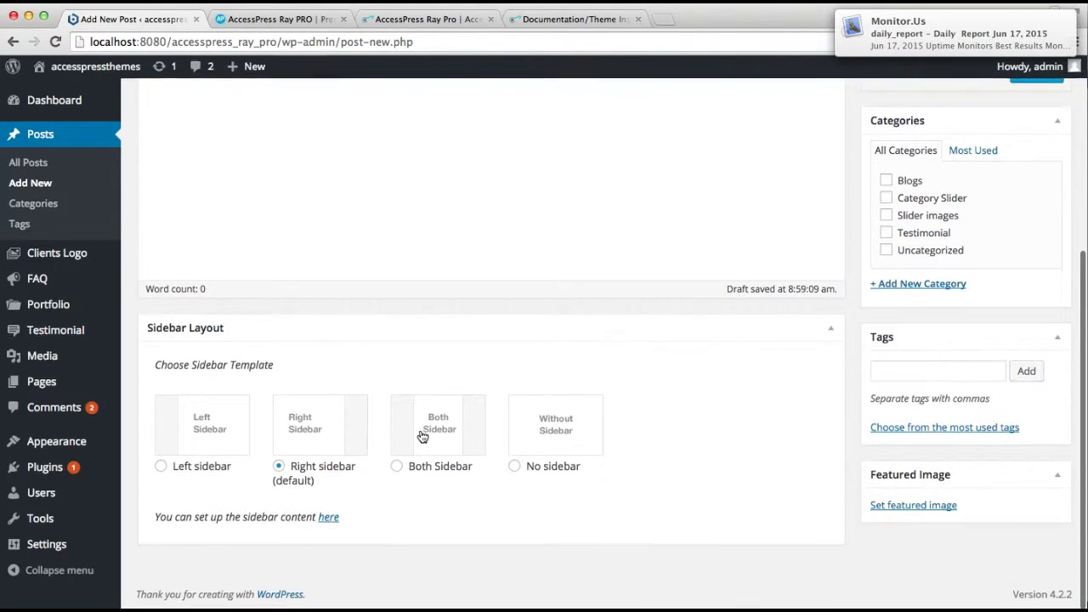
# Upload banner14.jpg and set it as the post's featured image.
pyautogui.click(915, 507)
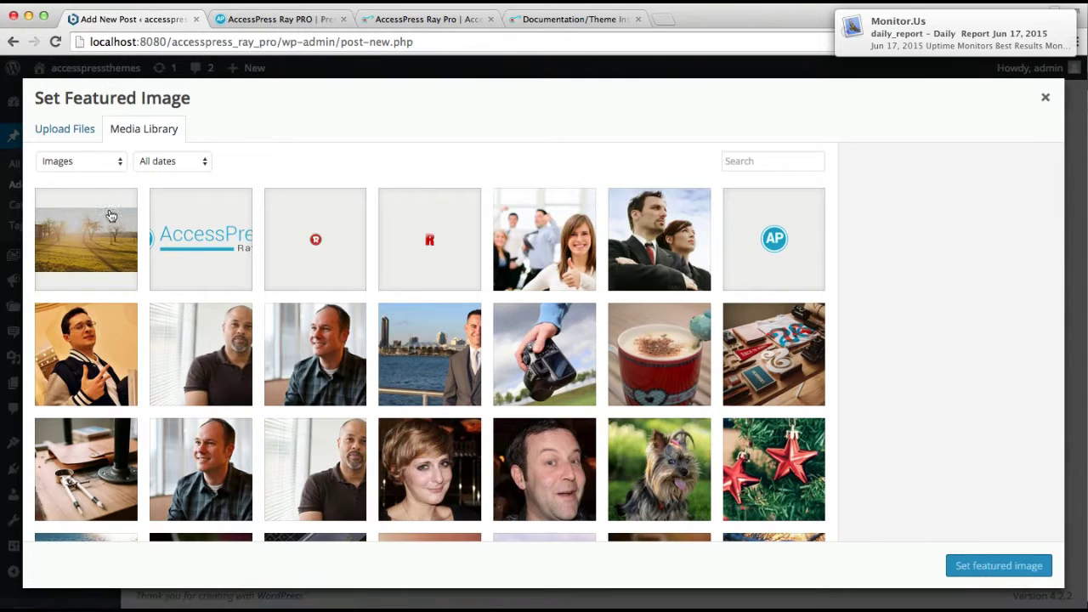
pyautogui.click(64, 135)
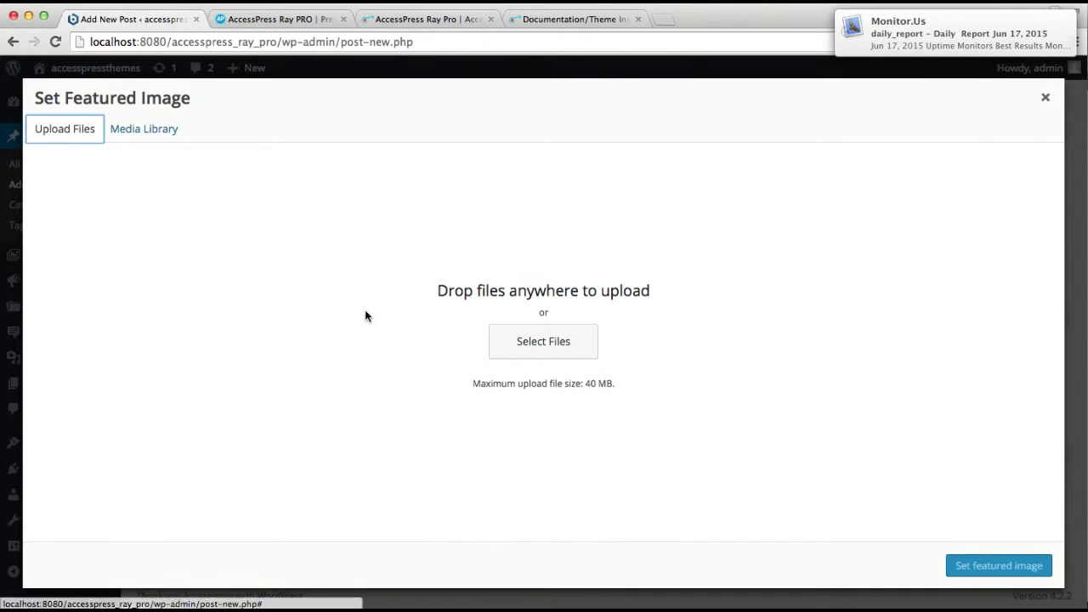
pyautogui.click(554, 354)
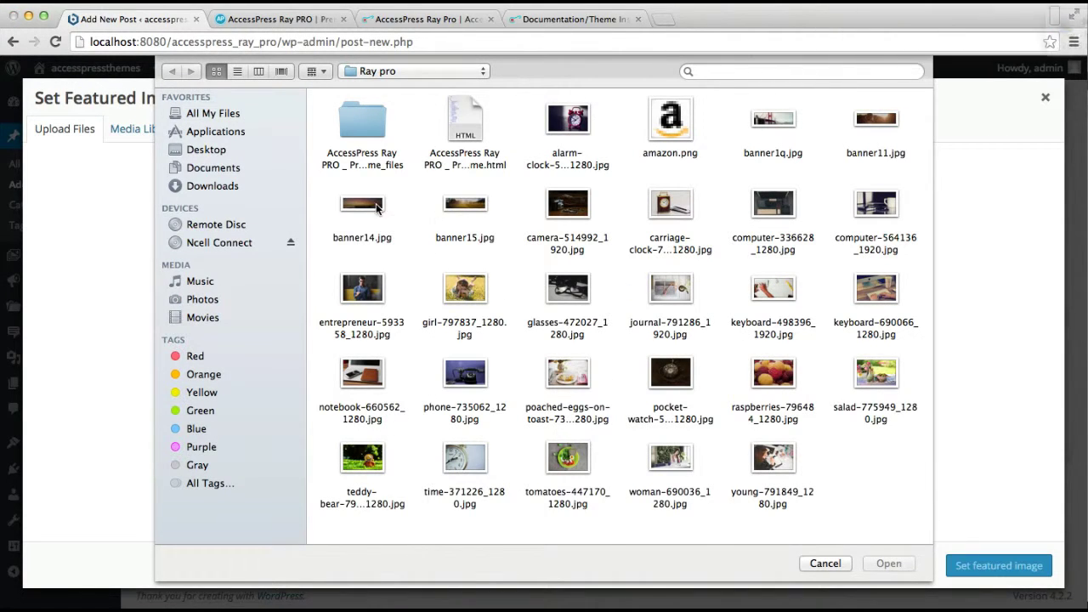
pyautogui.click(375, 204)
pyautogui.click(889, 564)
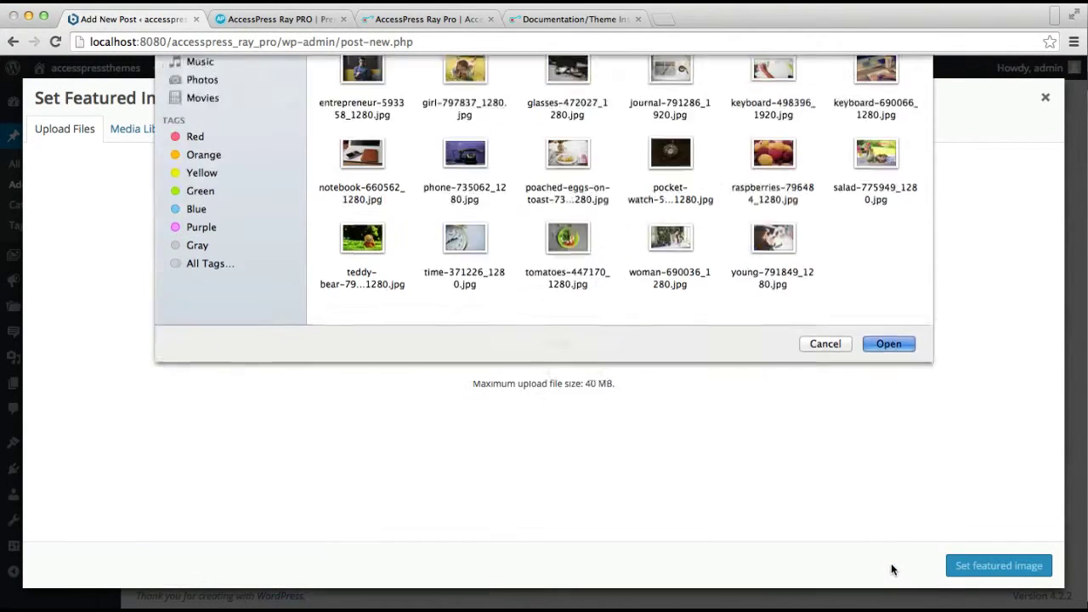
pyautogui.click(982, 566)
# File the post under Slider images, publish it, and start another new post.
pyautogui.scroll(3, 885, 433)
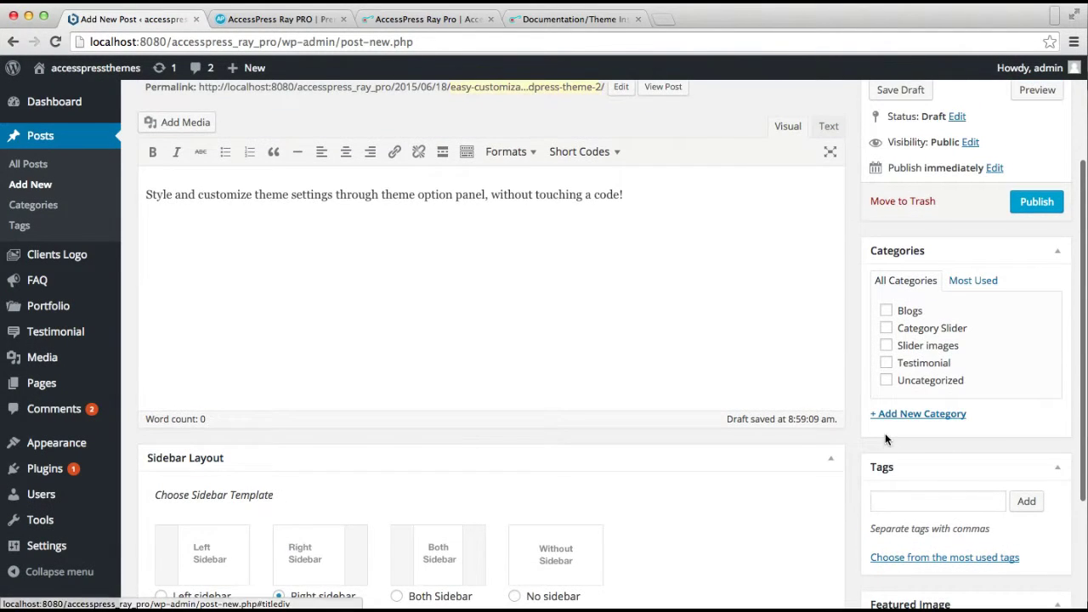
pyautogui.click(888, 347)
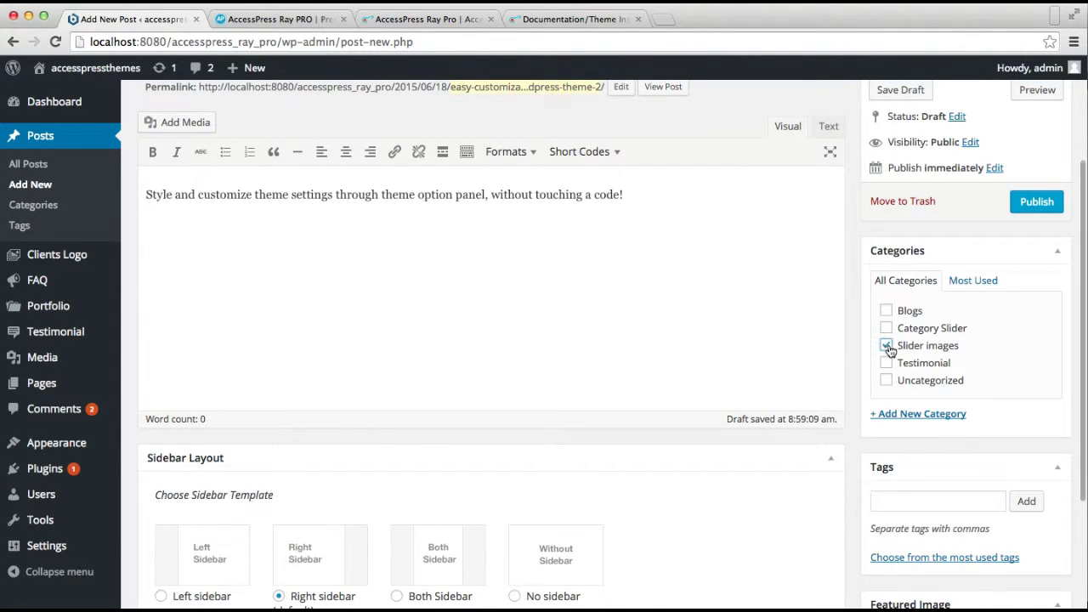
pyautogui.click(1030, 209)
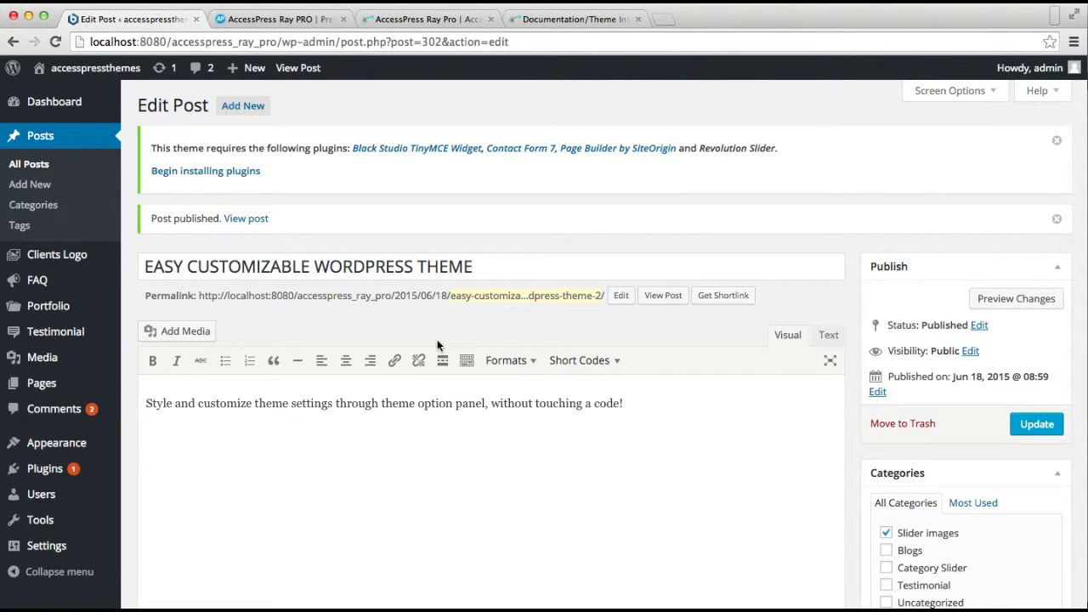
pyautogui.click(242, 107)
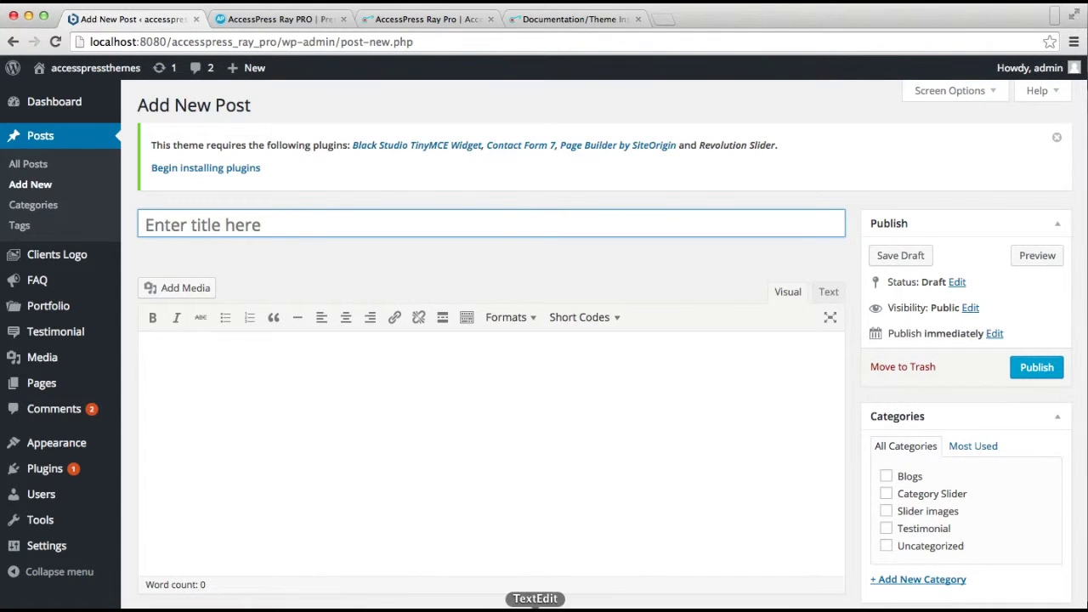
# Title the new post 'BUSINESS WORDPRESS THEME' from the TextEdit document.
pyautogui.click(510, 565)
pyautogui.tripleClick(567, 302)
pyautogui.press('super+c')
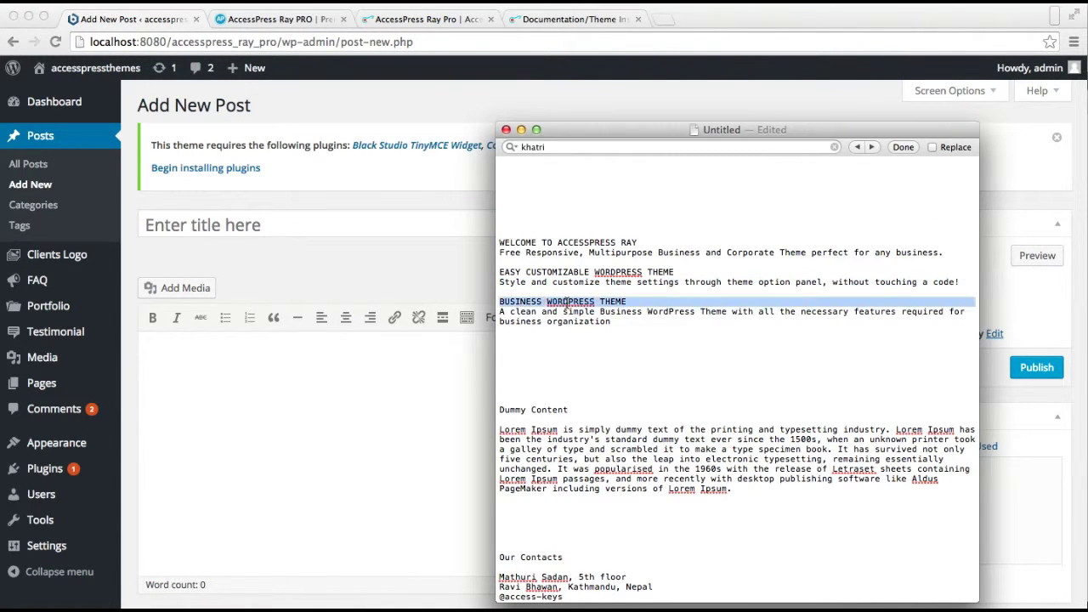
pyautogui.click(349, 219)
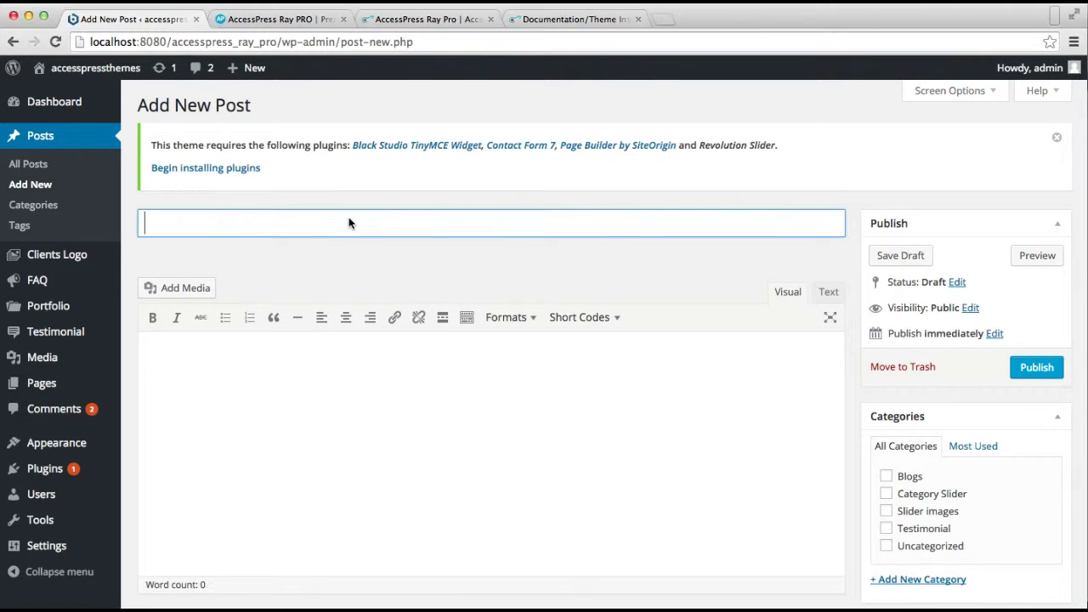
pyautogui.press('super+v')
# Copy the clean-and-simple business description paragraph into the post body.
pyautogui.click(416, 471)
pyautogui.click(539, 606)
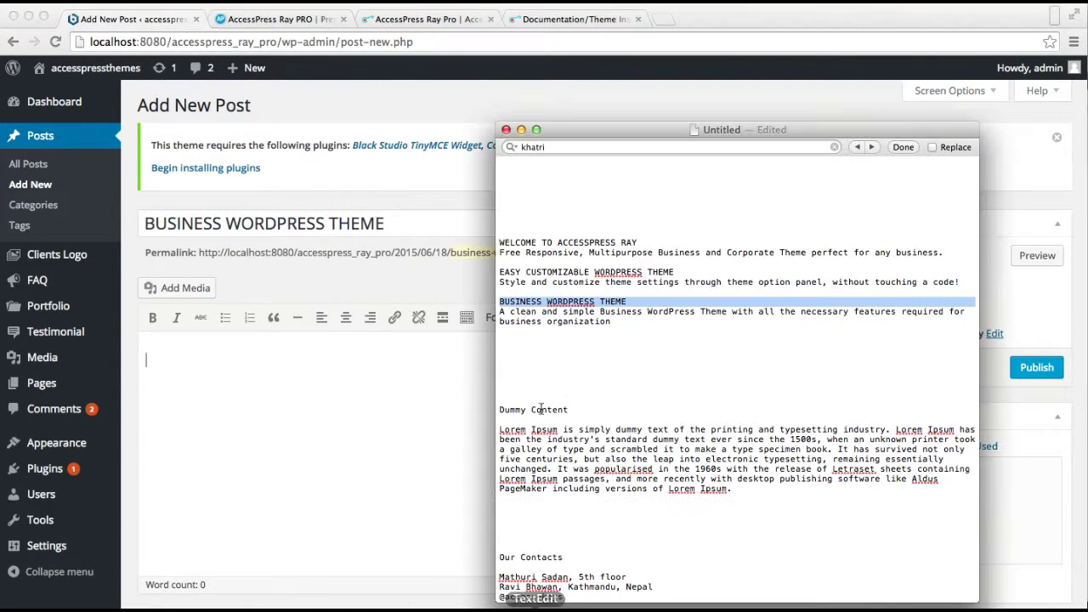
pyautogui.doubleClick(527, 323)
pyautogui.tripleClick(527, 323)
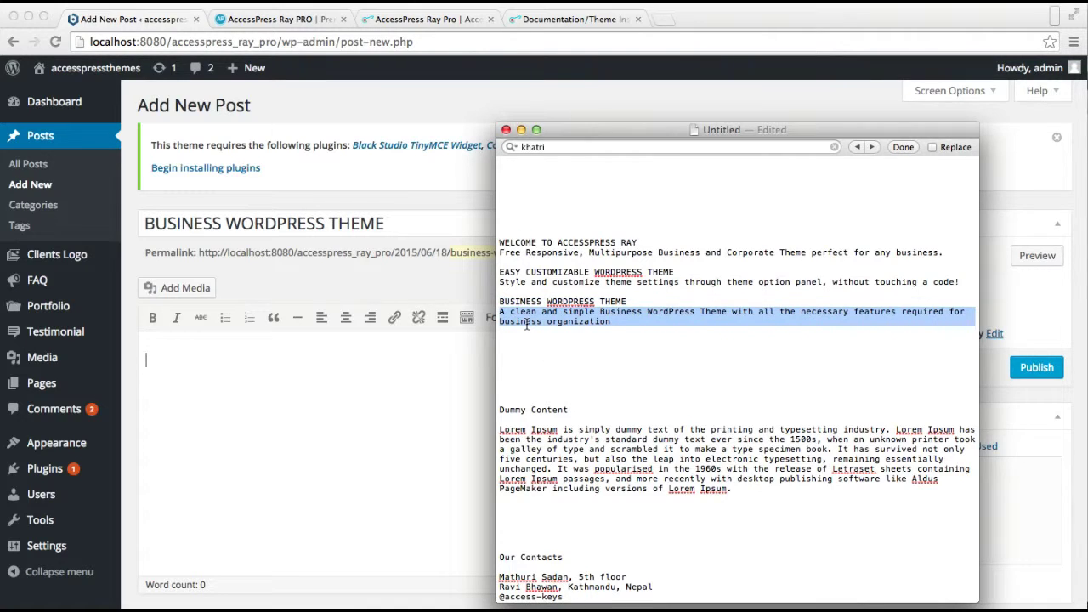
pyautogui.press('super+c')
pyautogui.click(375, 361)
pyautogui.press('super+v')
pyautogui.scroll(-5, 449, 396)
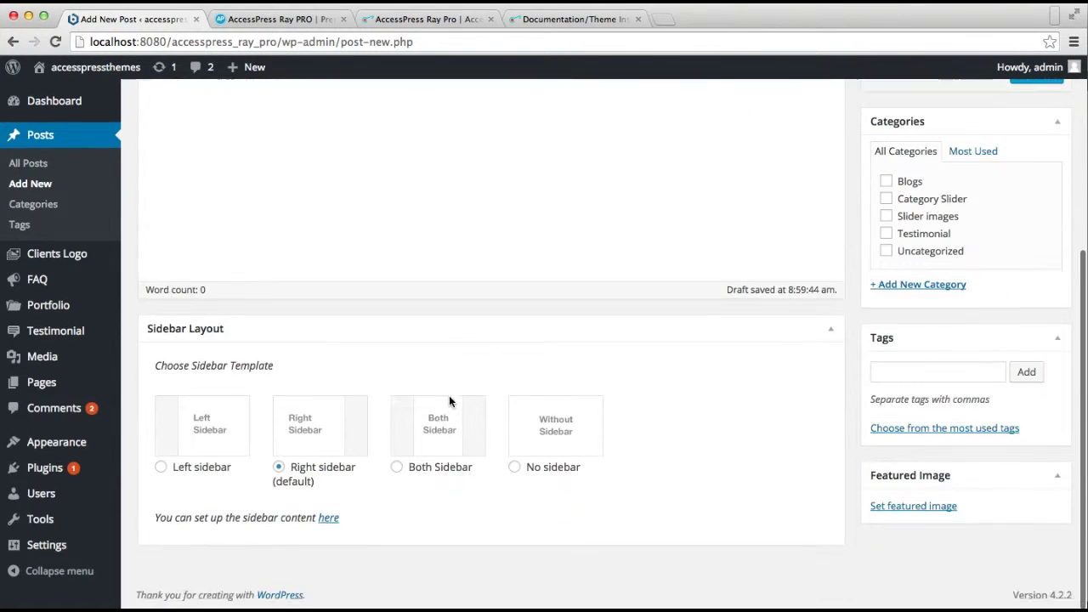
# Upload banner11.jpg and set it as the post's featured image.
pyautogui.click(898, 511)
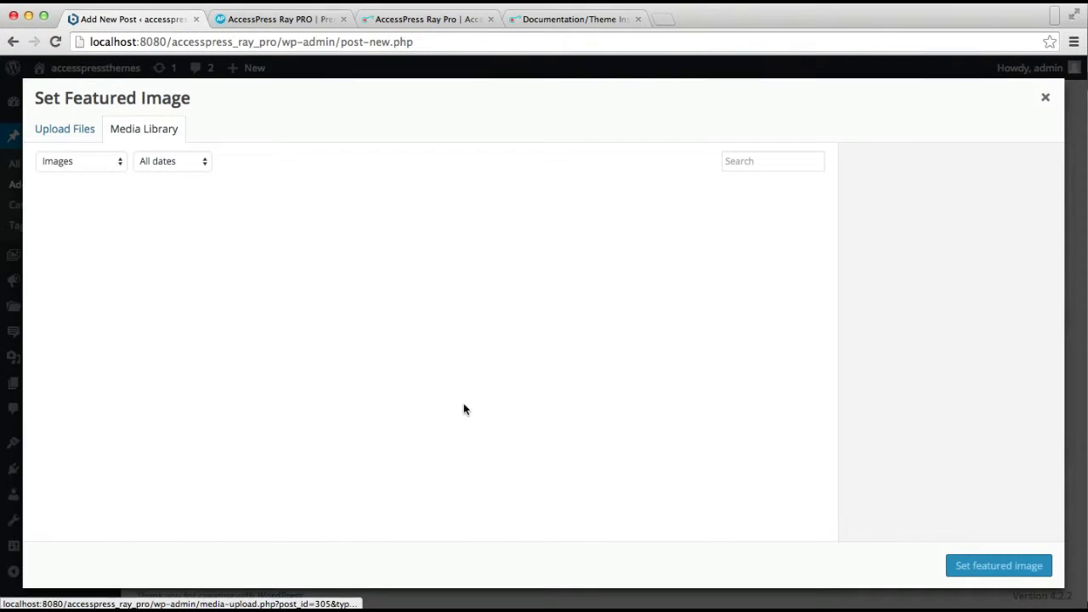
pyautogui.click(75, 136)
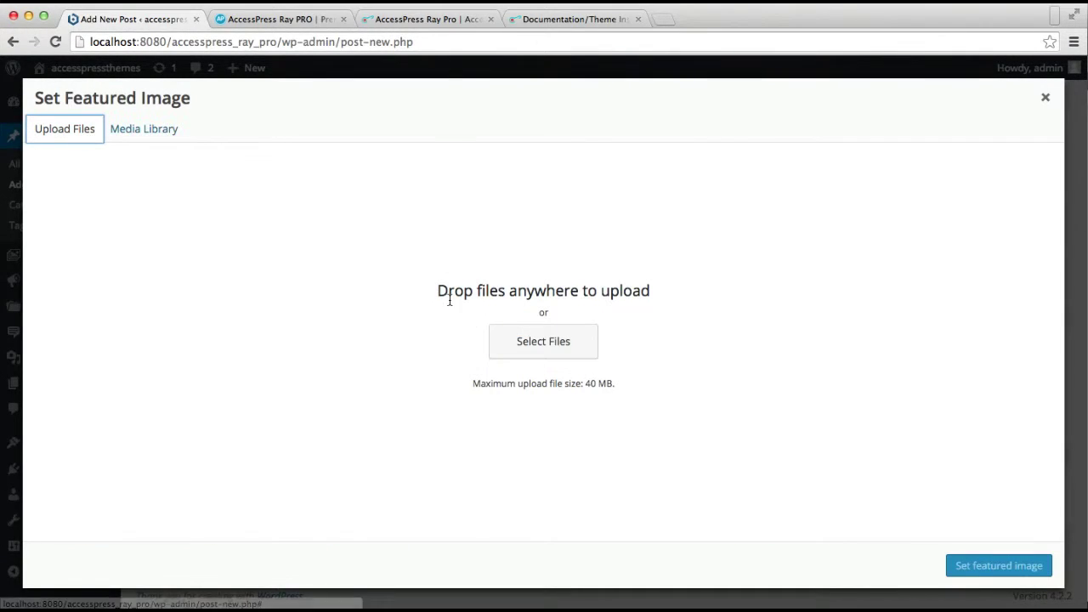
pyautogui.click(542, 347)
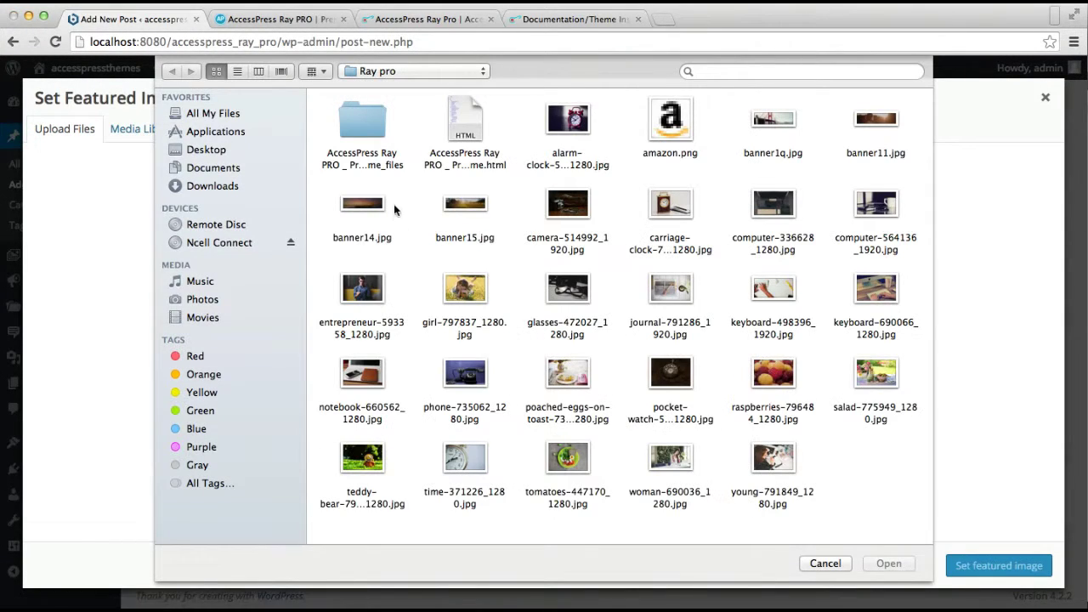
pyautogui.click(876, 128)
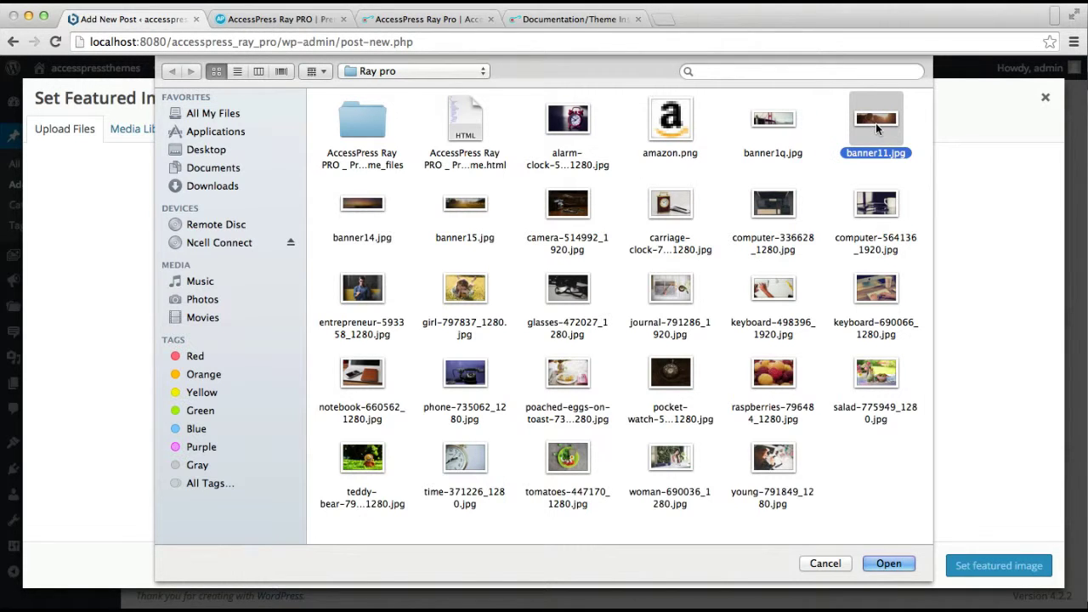
pyautogui.click(889, 564)
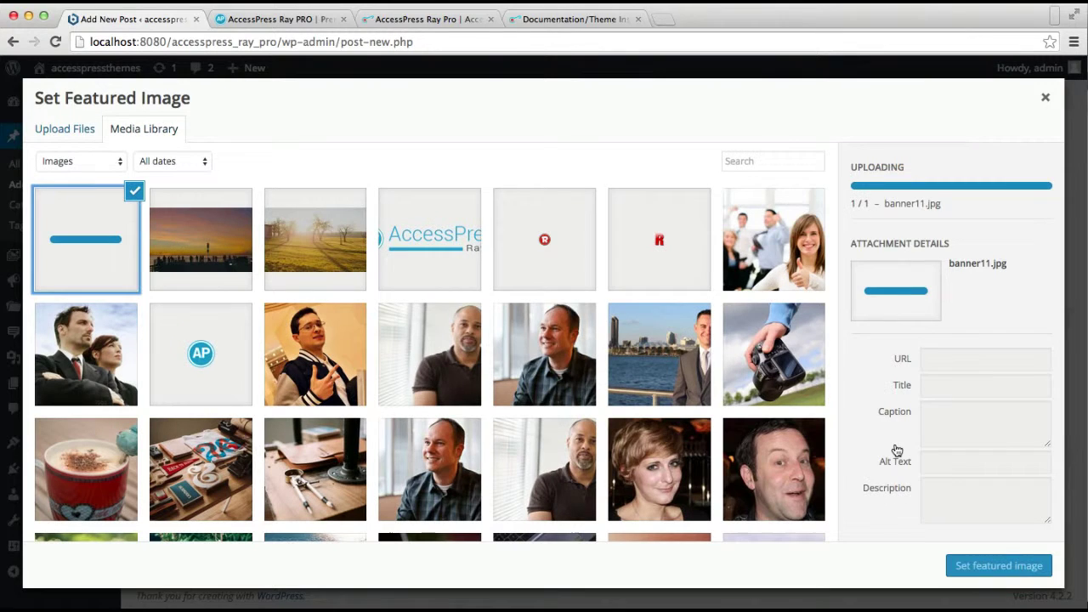
pyautogui.click(980, 572)
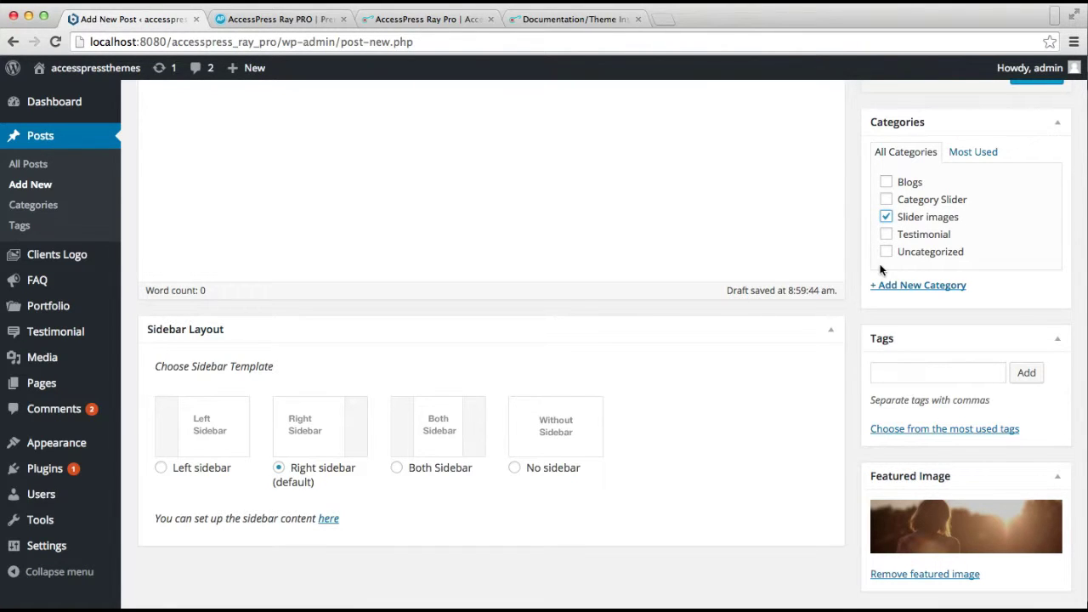
# Publish the BUSINESS WORDPRESS THEME post.
pyautogui.scroll(5, 881, 270)
pyautogui.click(1038, 275)
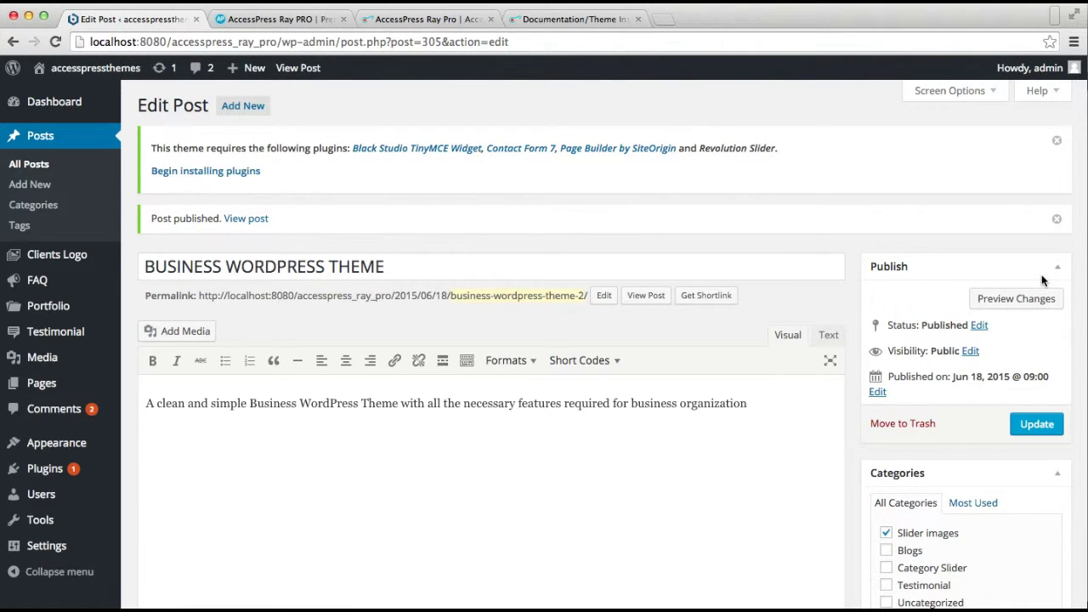
pyautogui.moveTo(54, 454)
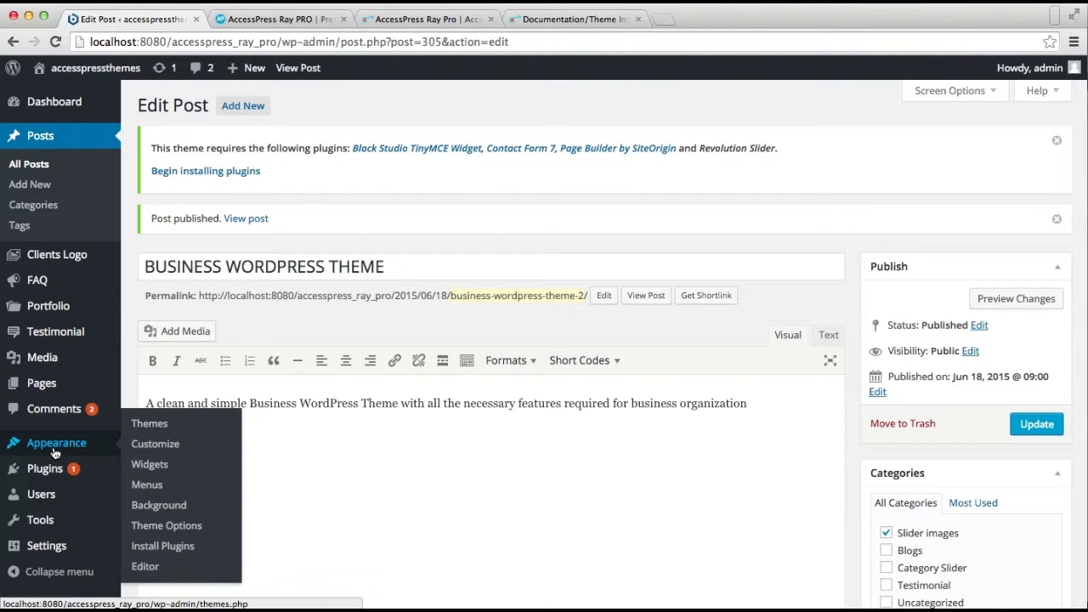
# In Theme Options Slider Settings, choose 'Slider images' as the slider category.
pyautogui.click(156, 530)
pyautogui.click(172, 391)
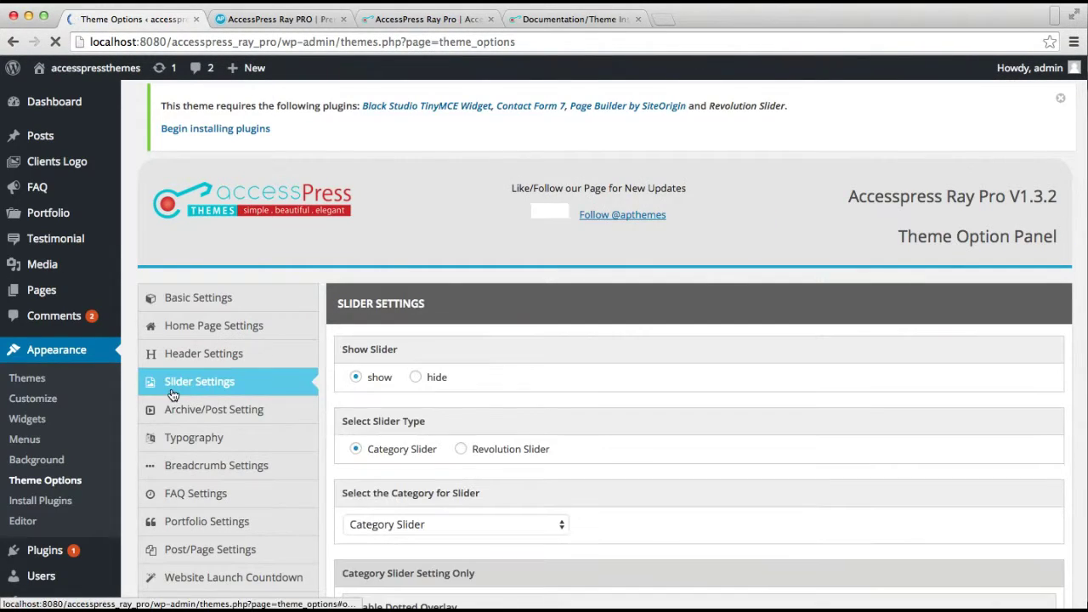
pyautogui.scroll(-5, 525, 406)
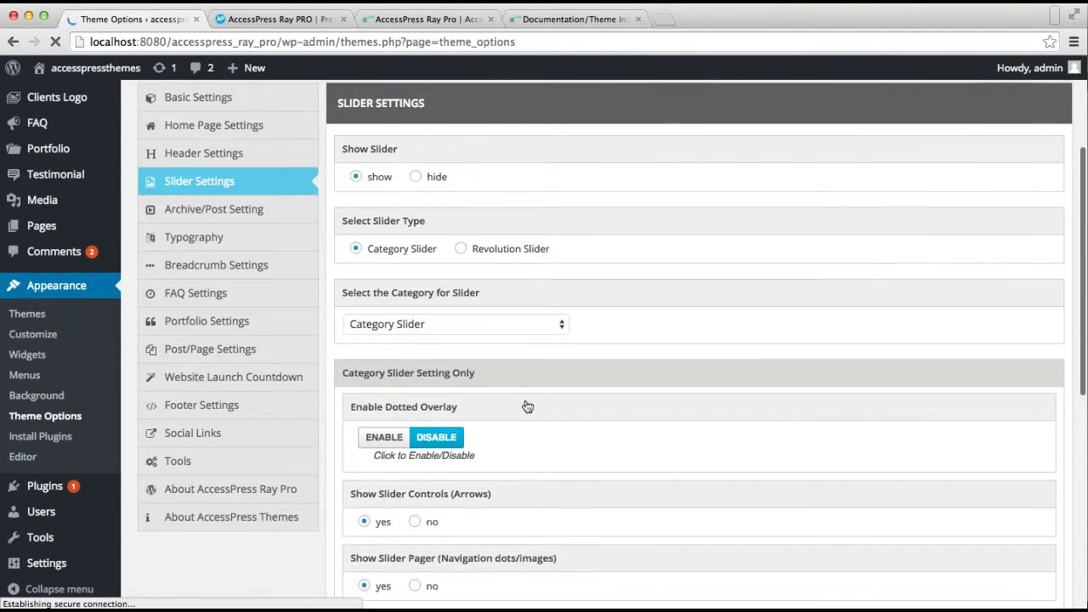
pyautogui.click(556, 327)
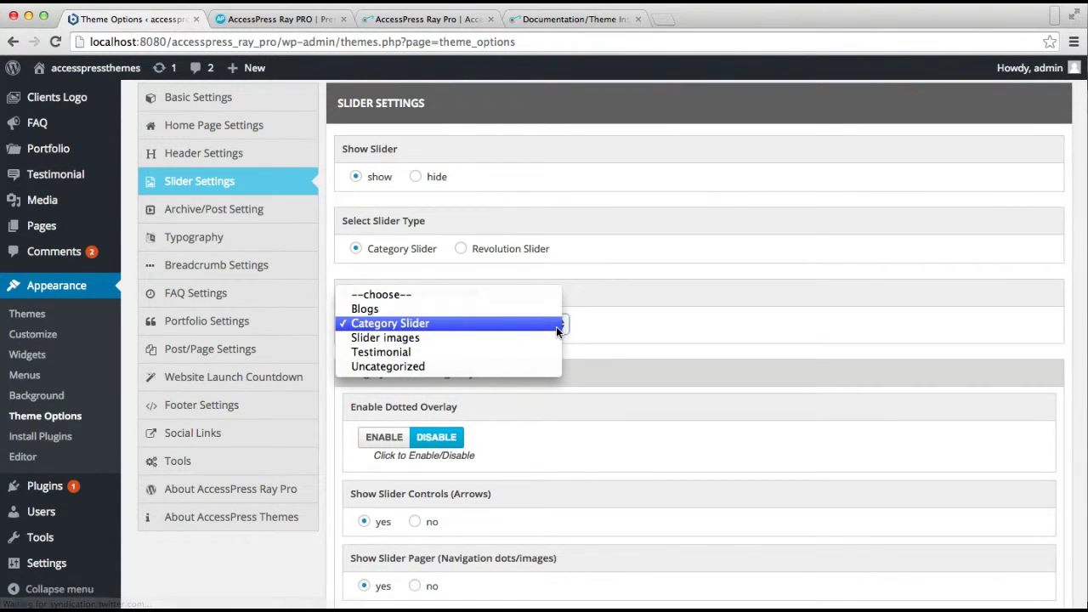
pyautogui.click(537, 338)
# Enable the slider's Dotted Overlay and save the options.
pyautogui.scroll(-4, 560, 361)
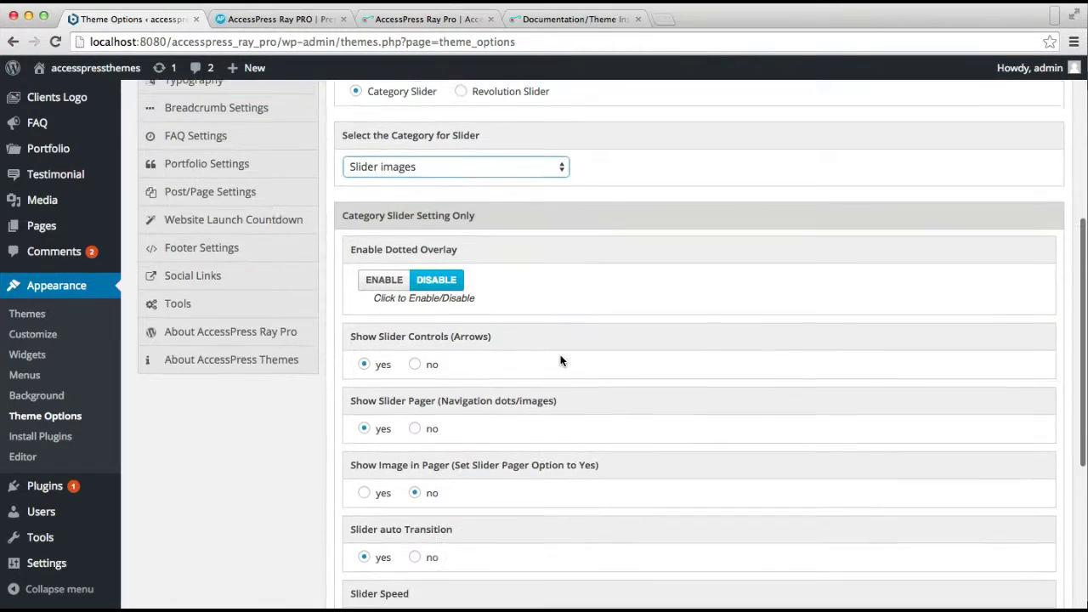
pyautogui.scroll(1, 560, 360)
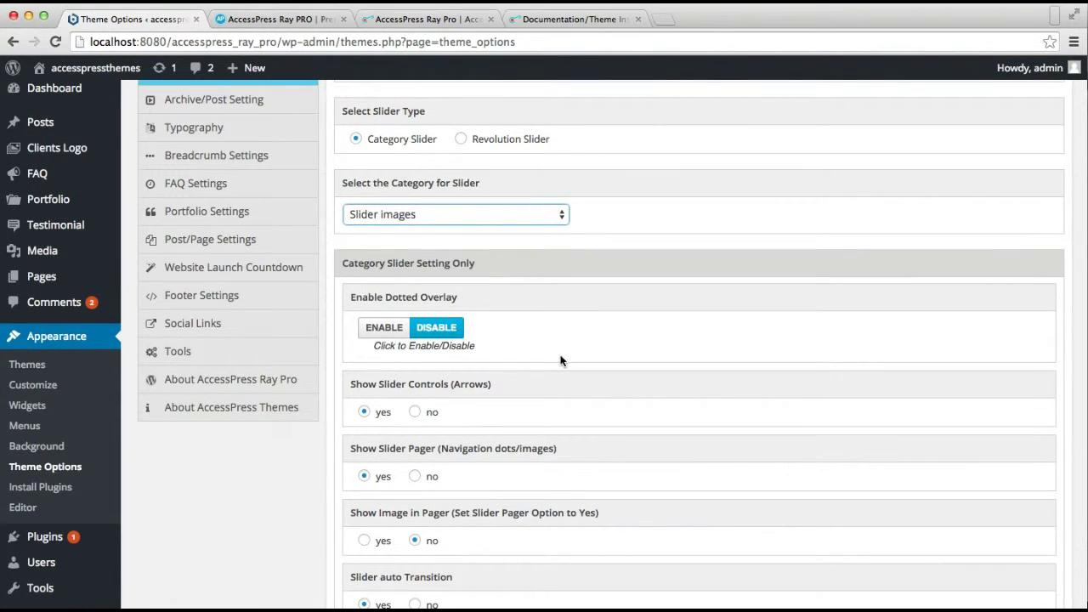
pyautogui.click(387, 332)
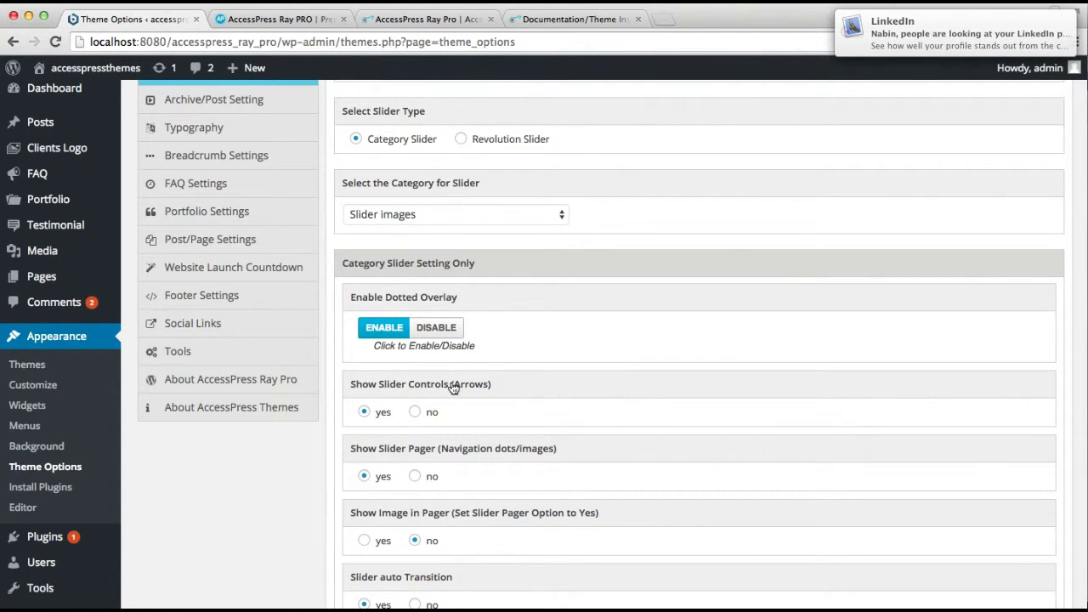
pyautogui.scroll(-2, 453, 387)
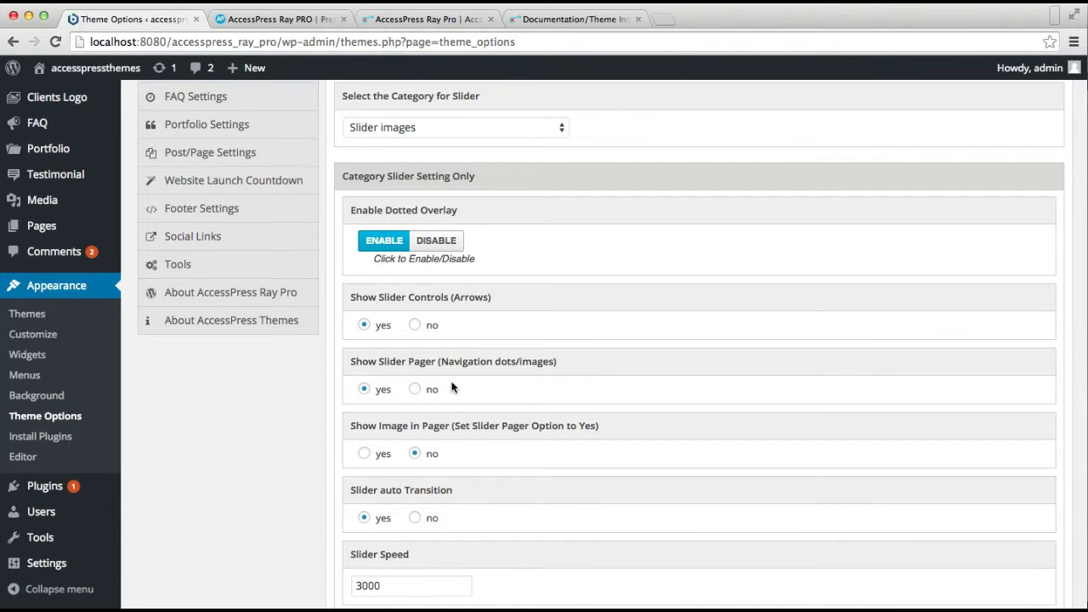
pyautogui.scroll(-2, 453, 388)
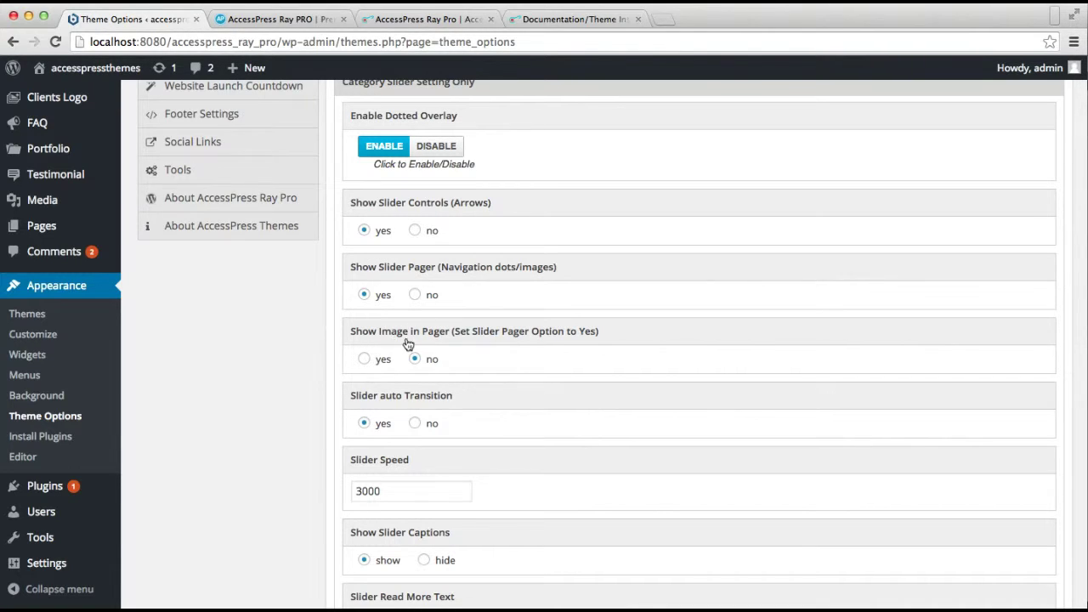
pyautogui.scroll(-2, 408, 345)
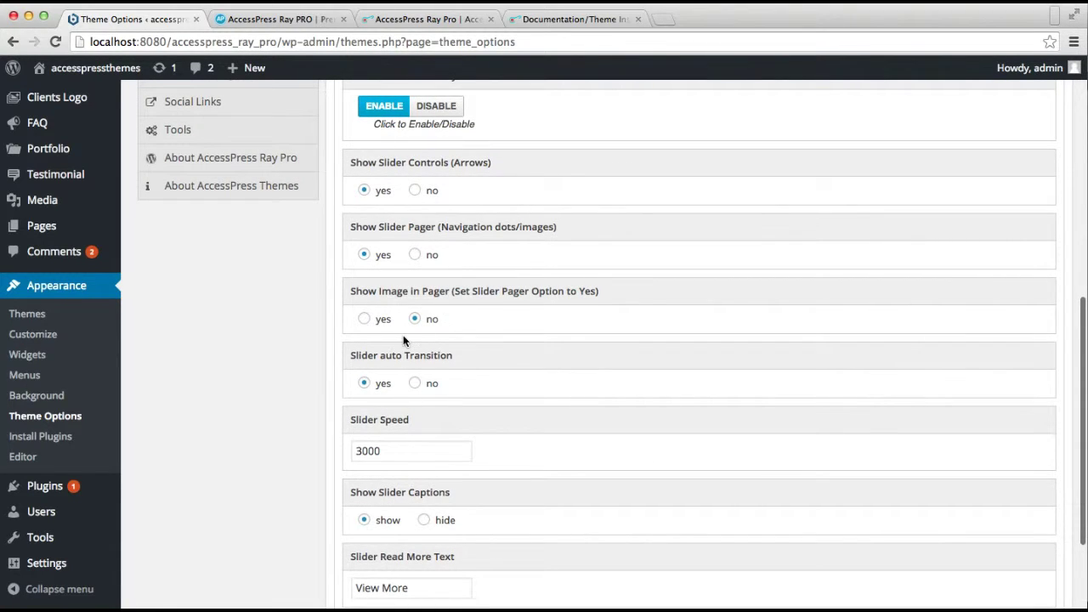
pyautogui.scroll(-5, 404, 337)
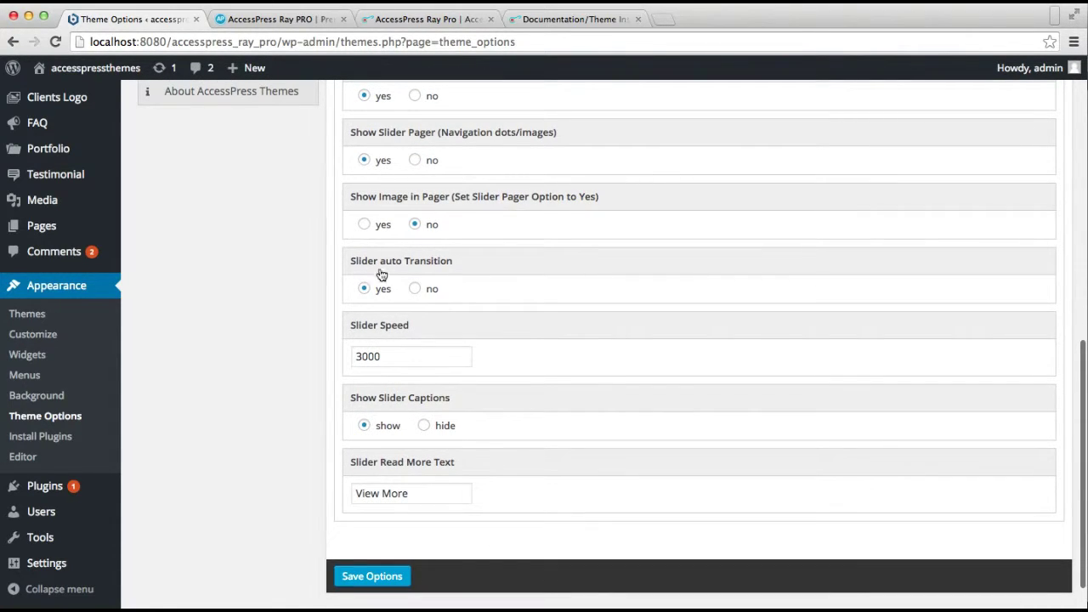
pyautogui.scroll(-2, 414, 330)
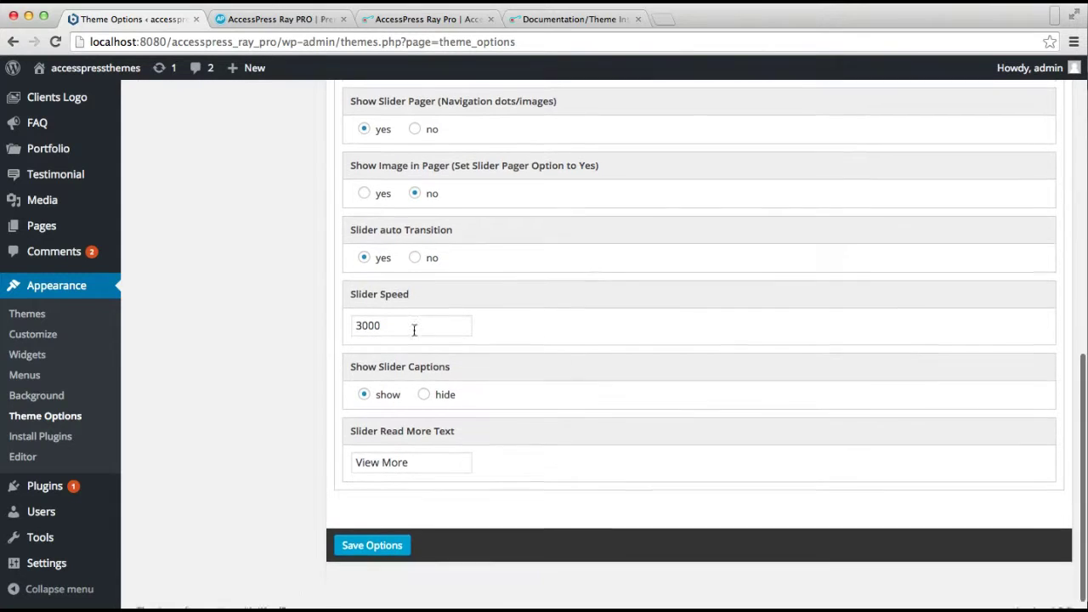
pyautogui.scroll(-1, 415, 330)
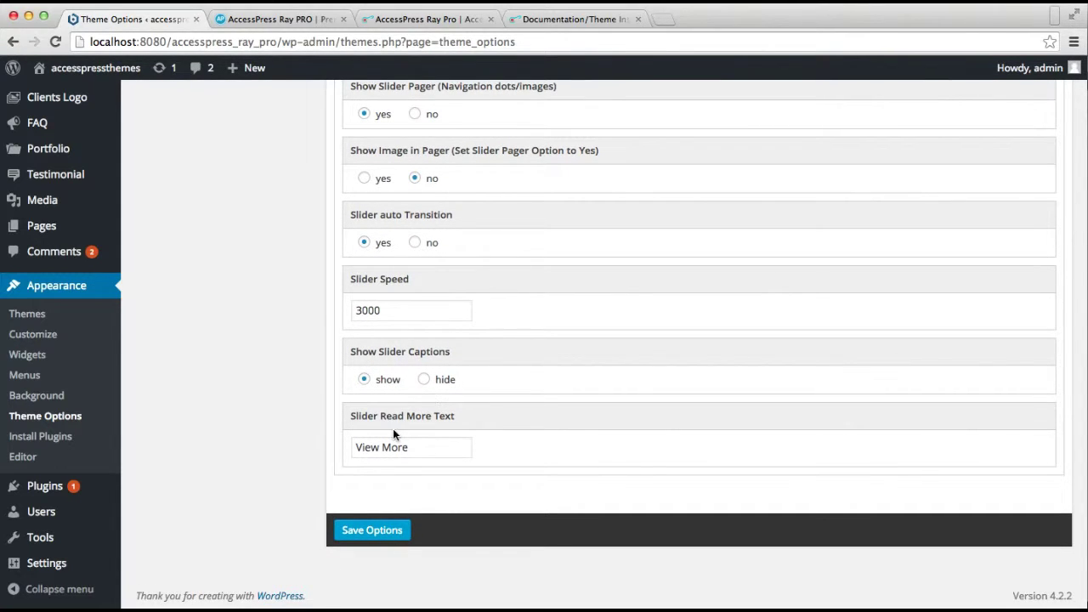
pyautogui.click(360, 532)
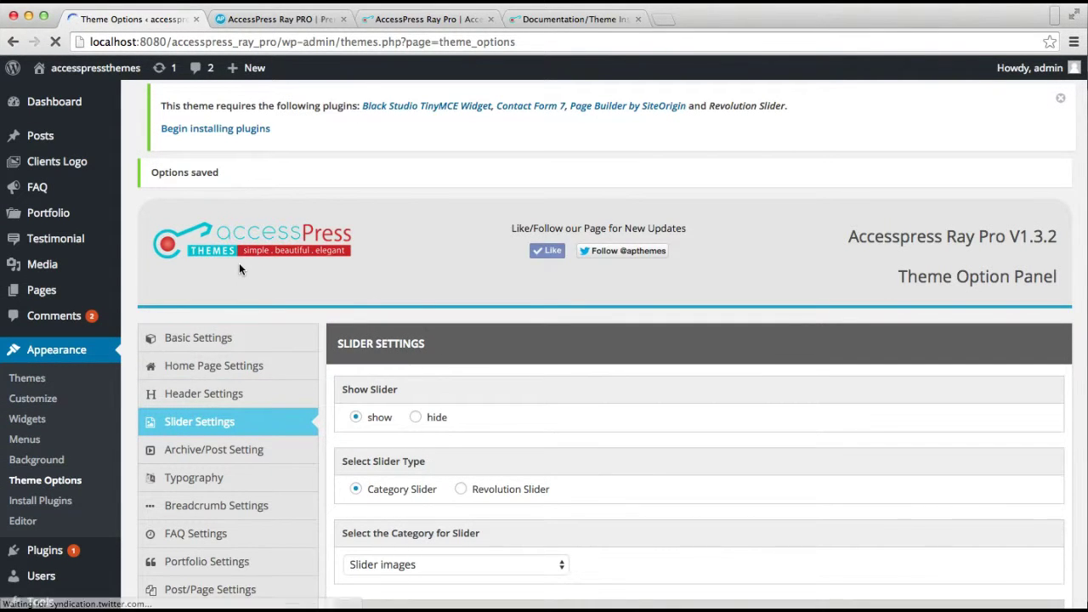
# View the live homepage slider in a new tab, then return to Slider Settings.
pyautogui.moveTo(86, 74)
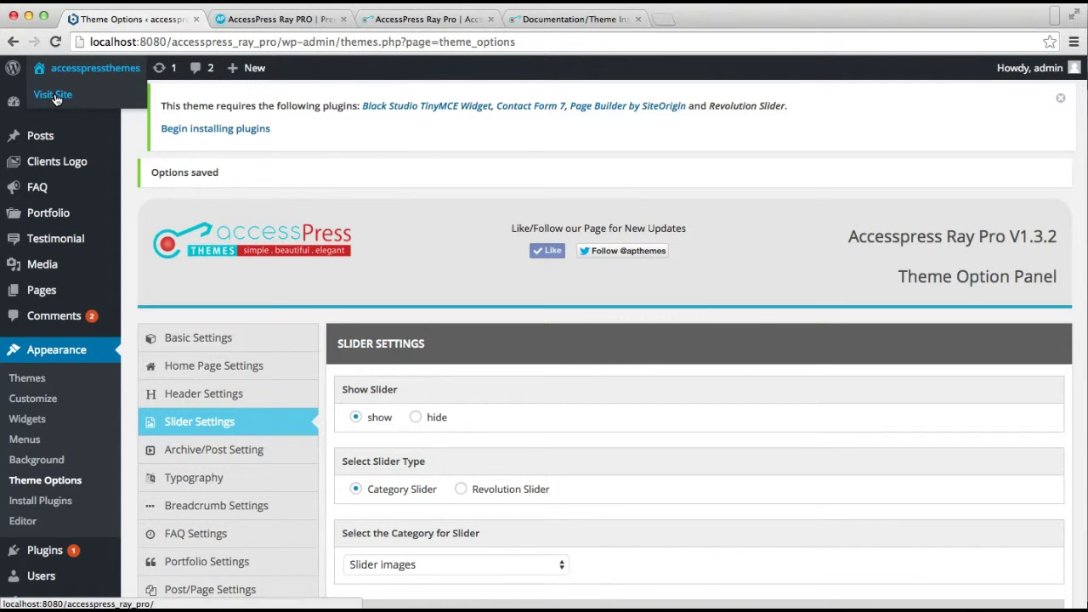
pyautogui.rightClick(55, 99)
pyautogui.click(77, 103)
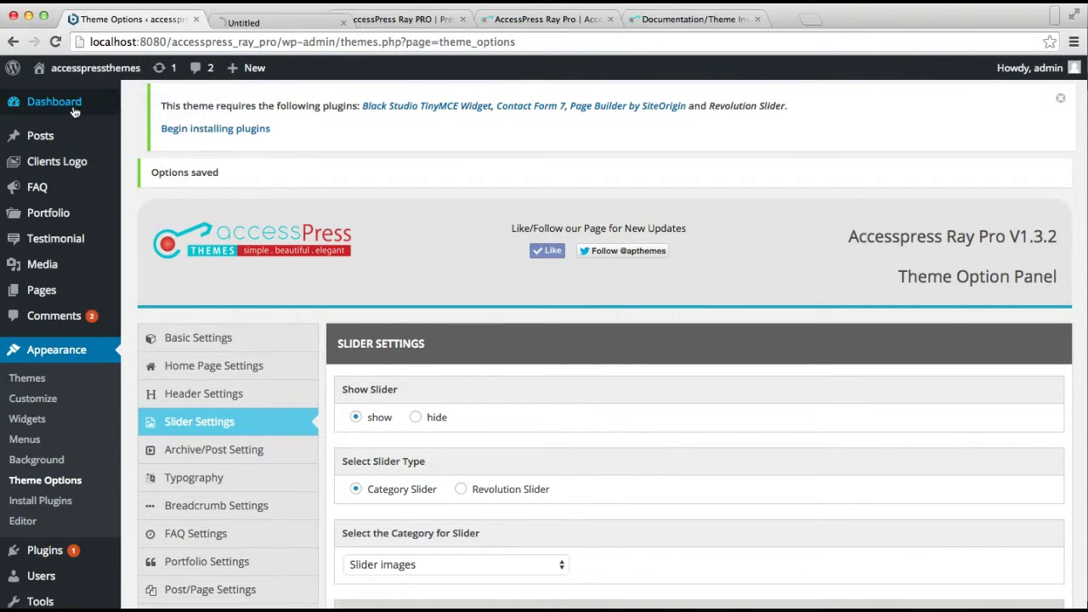
pyautogui.click(236, 21)
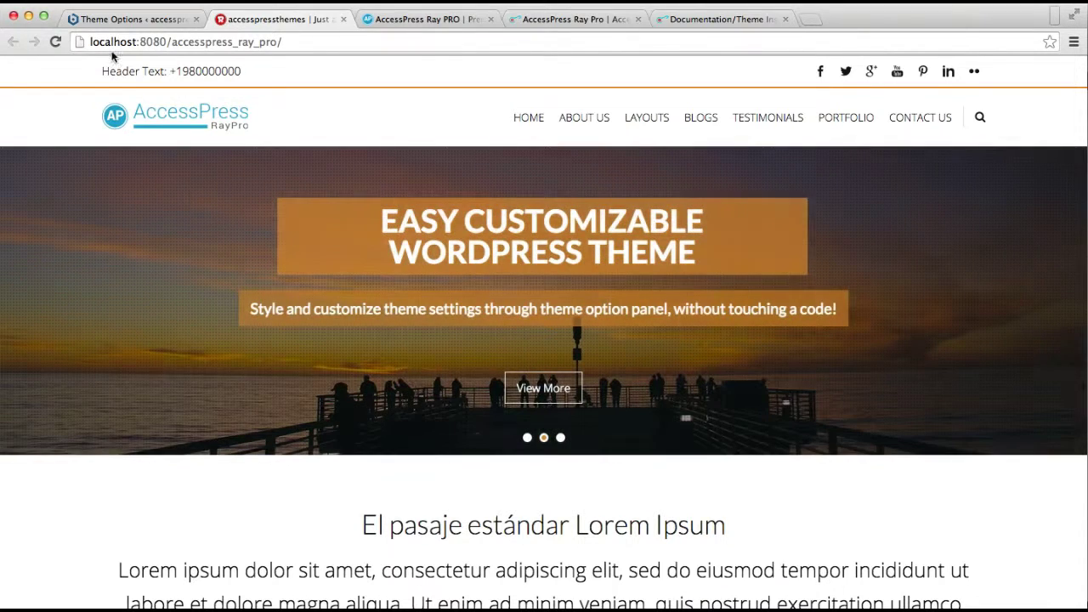
pyautogui.click(136, 25)
# Disable the slider's Dotted Overlay and save the options.
pyautogui.scroll(-3, 428, 489)
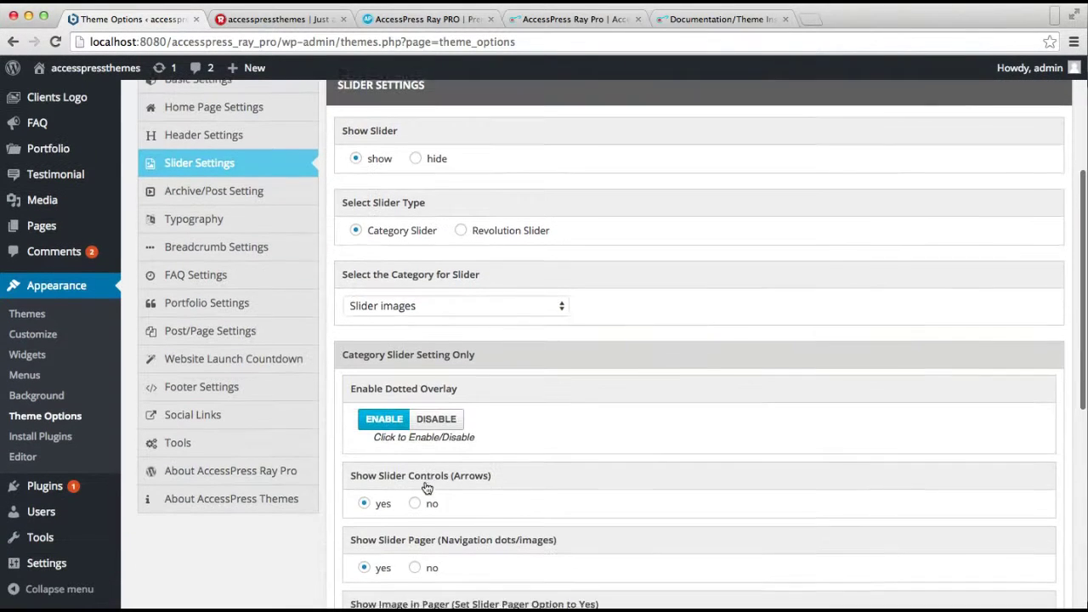
pyautogui.click(428, 431)
pyautogui.scroll(-6, 429, 429)
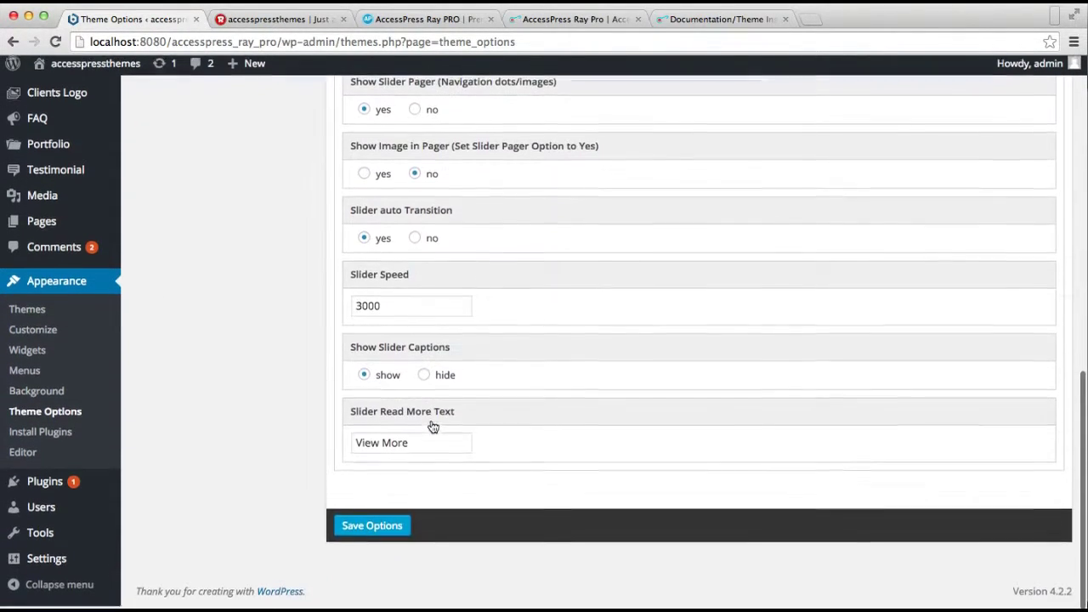
pyautogui.click(354, 532)
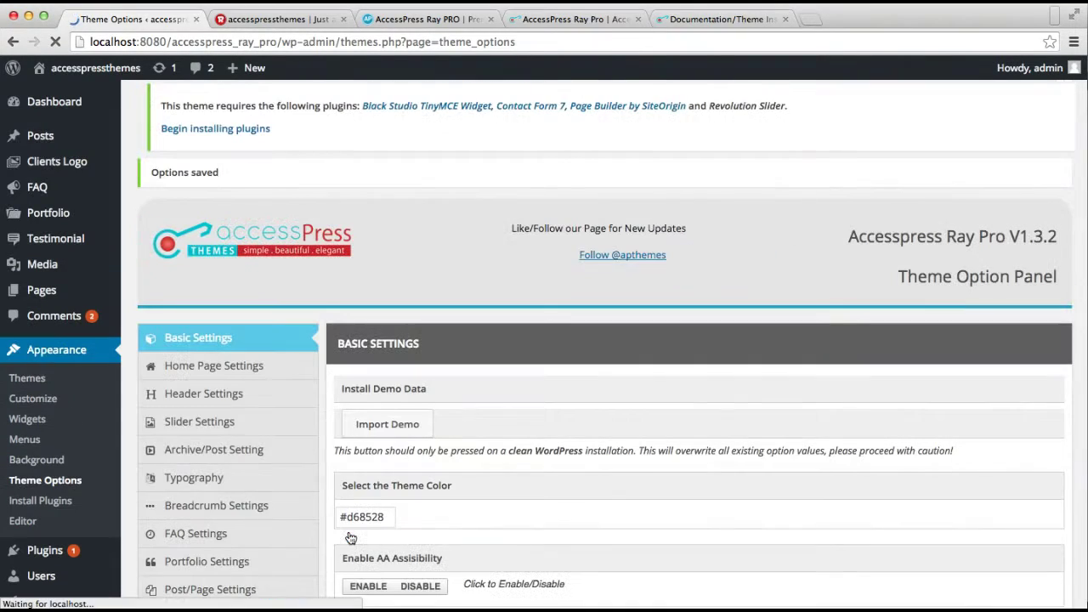
# Reload the site homepage tab to see the updated slider.
pyautogui.click(281, 19)
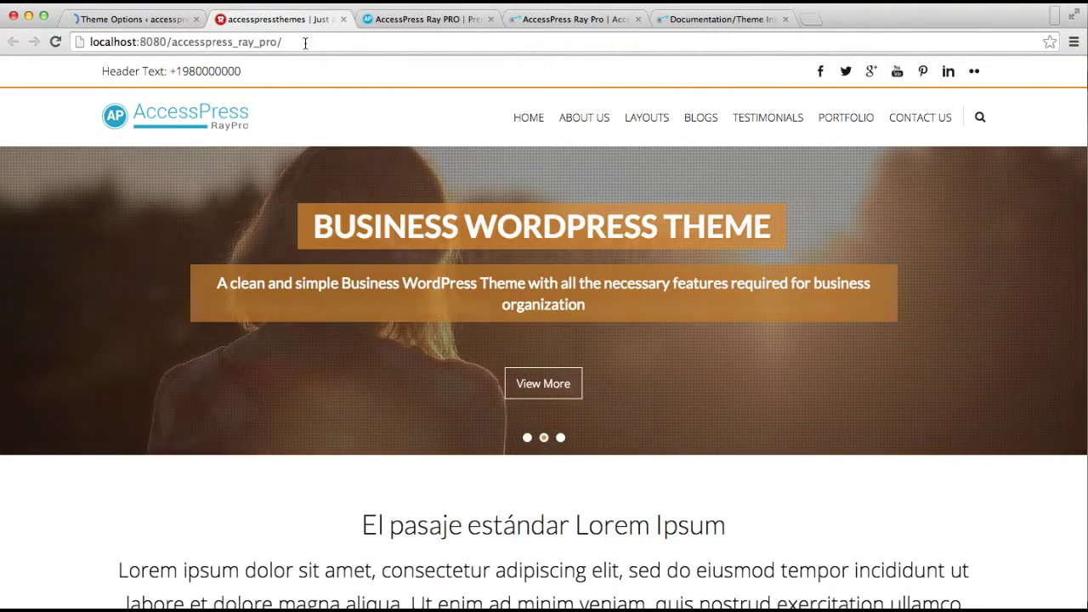
pyautogui.click(305, 42)
pyautogui.press('Return')
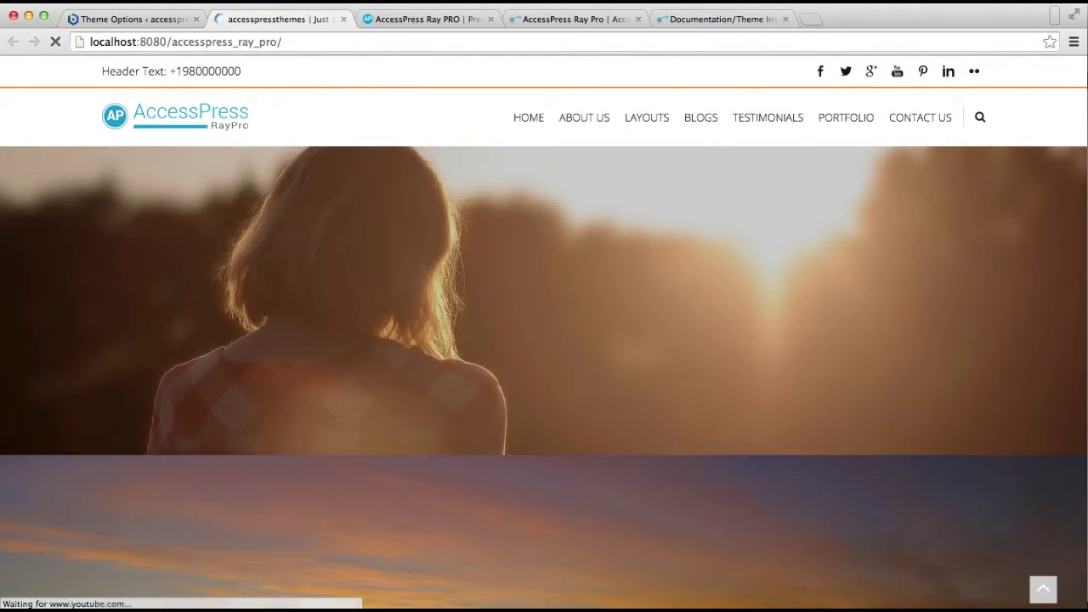